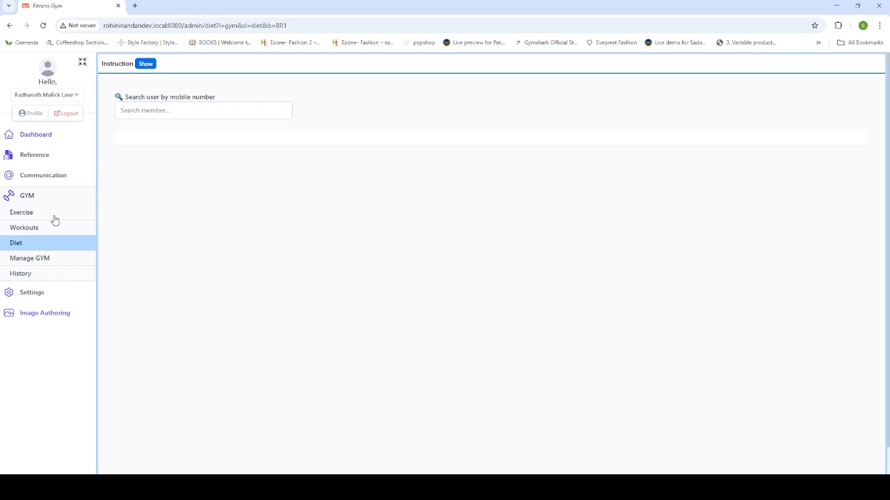
Open the form for a new diet plan in the gym's Exercise section and inspect its name, goal, duration and status fields.
{"action": "left_click", "coordinate": [55, 220]}
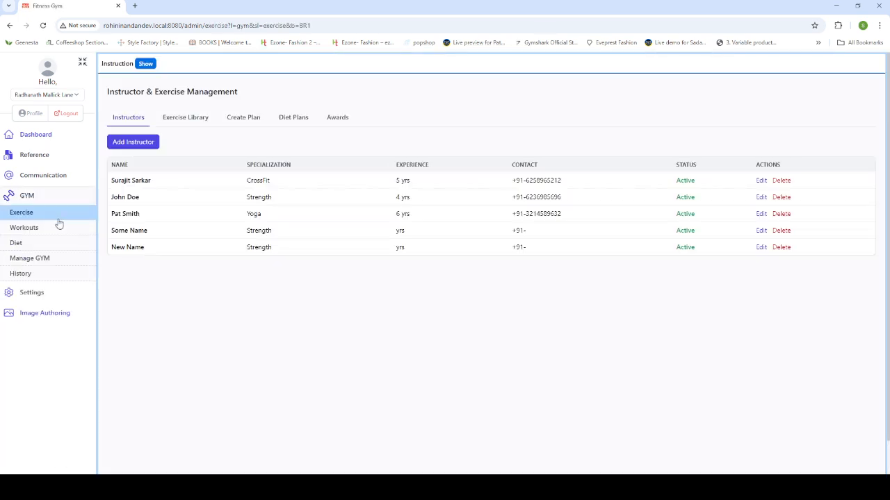
{"action": "left_click", "coordinate": [292, 122]}
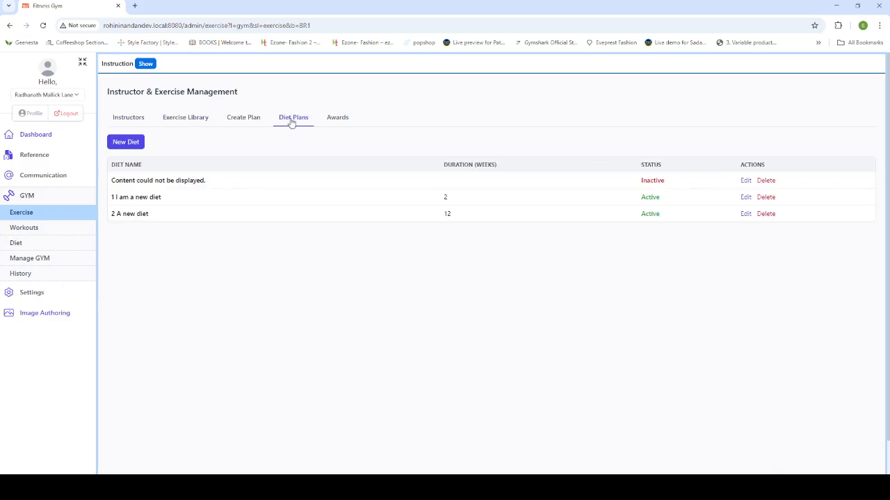
{"action": "left_click", "coordinate": [130, 143]}
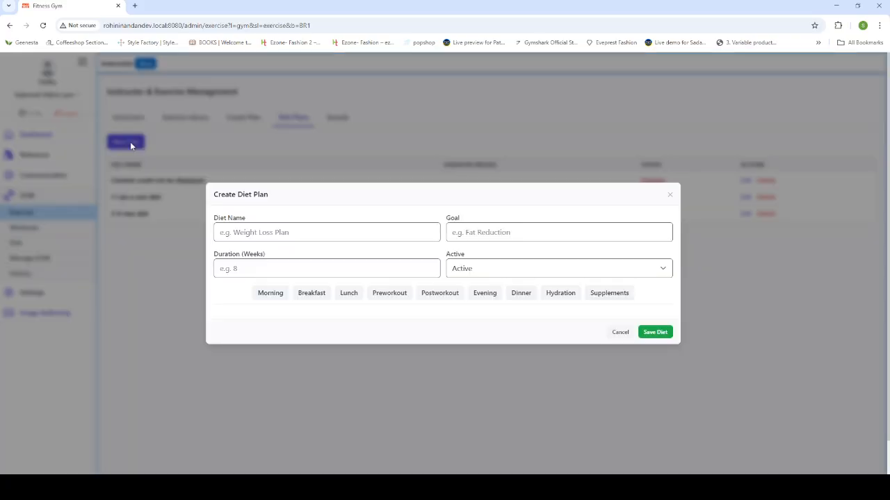
{"action": "left_click", "coordinate": [316, 239]}
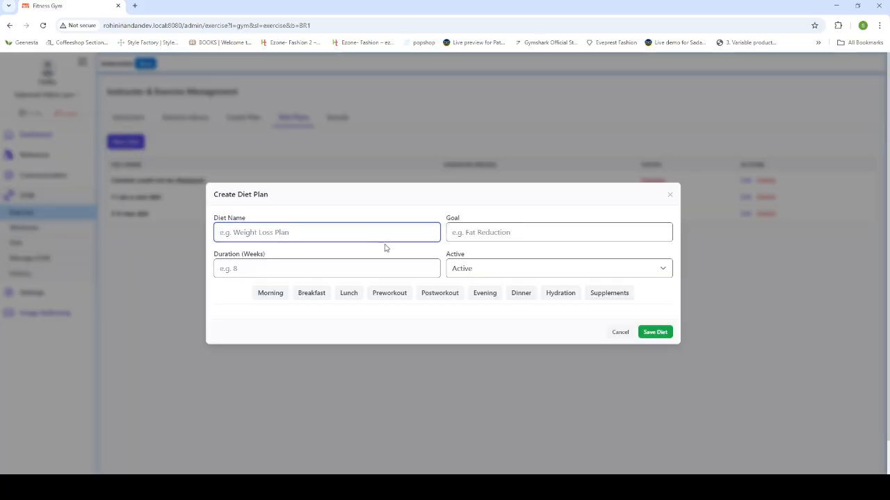
{"action": "left_click", "coordinate": [511, 233]}
{"action": "left_click", "coordinate": [287, 269]}
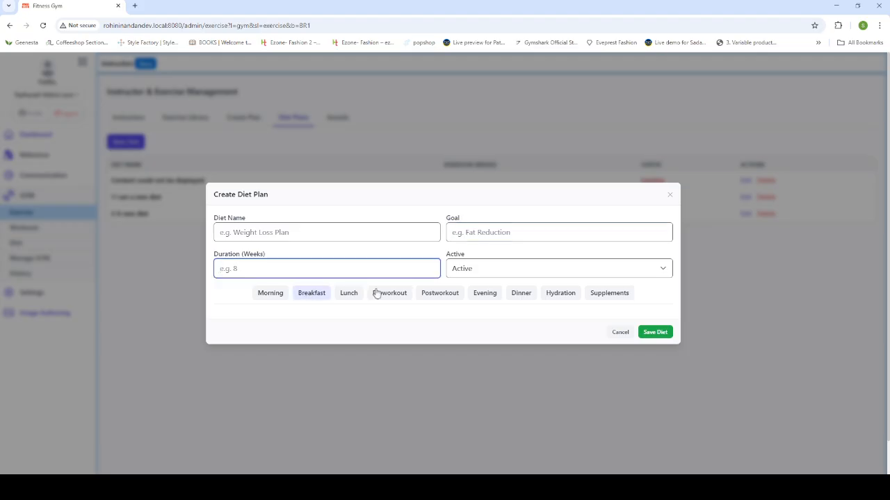
{"action": "left_click", "coordinate": [532, 278]}
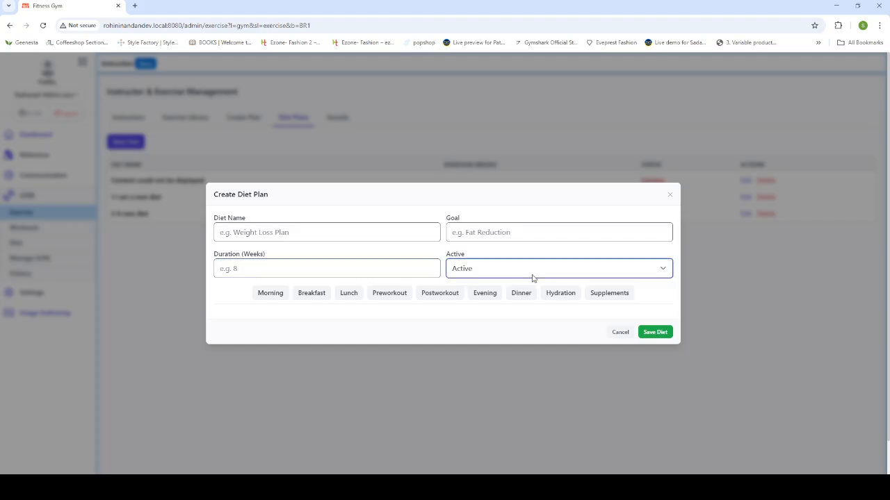
Look through the new diet plan's Morning, Breakfast, Lunch, Preworkout and Postworkout meal sections.
{"action": "left_click", "coordinate": [266, 297]}
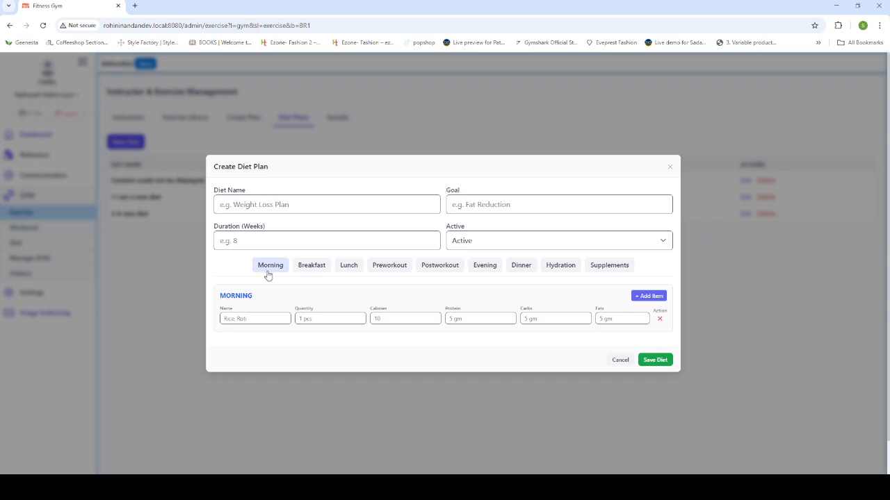
{"action": "left_click", "coordinate": [312, 267]}
{"action": "left_click", "coordinate": [358, 269]}
{"action": "left_click", "coordinate": [396, 272]}
{"action": "left_click", "coordinate": [438, 271]}
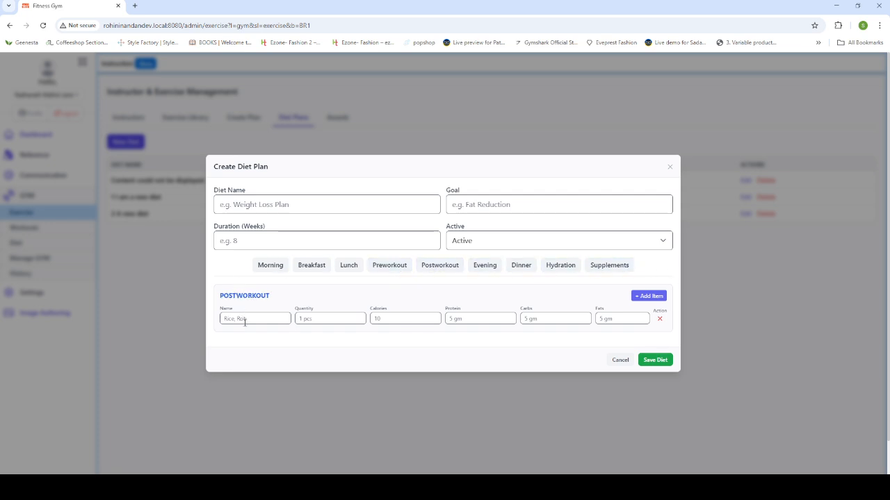
Add three blank item rows to the Postworkout meal and close the new diet plan without saving it.
{"action": "left_click", "coordinate": [650, 297]}
{"action": "left_click", "coordinate": [649, 291]}
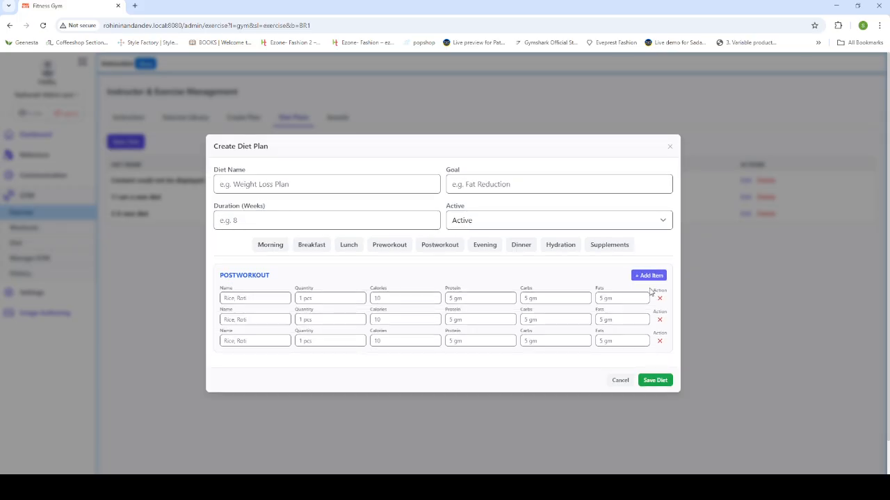
{"action": "left_click", "coordinate": [649, 278]}
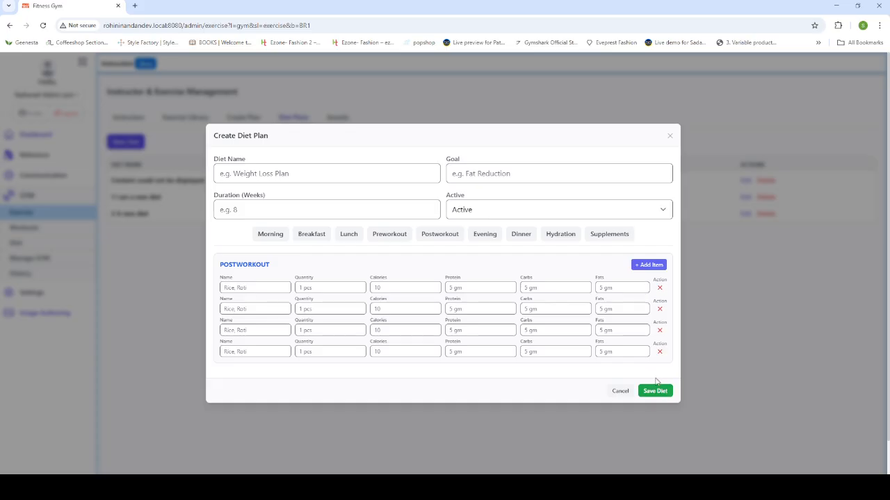
{"action": "left_click", "coordinate": [315, 170]}
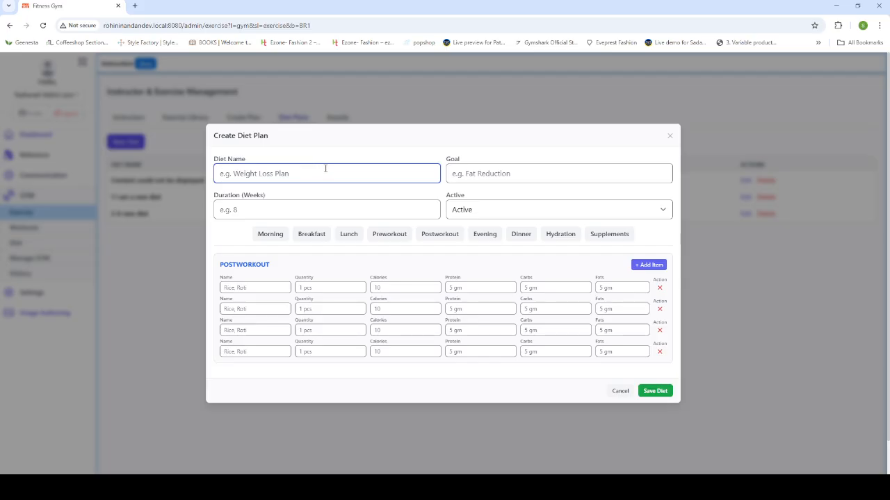
{"action": "left_click", "coordinate": [668, 140]}
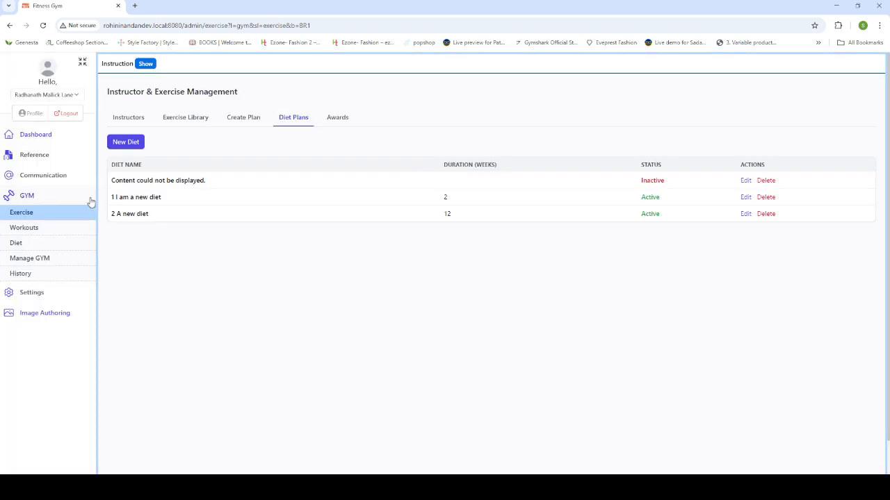
{"action": "mouse_move", "coordinate": [172, 198]}
{"action": "left_mouse_down"}
{"action": "mouse_move", "coordinate": [110, 201]}
{"action": "mouse_move", "coordinate": [161, 198]}
{"action": "left_mouse_up"}
{"action": "left_click", "coordinate": [163, 254]}
{"action": "double_click", "coordinate": [113, 197]}
{"action": "left_click", "coordinate": [156, 250]}
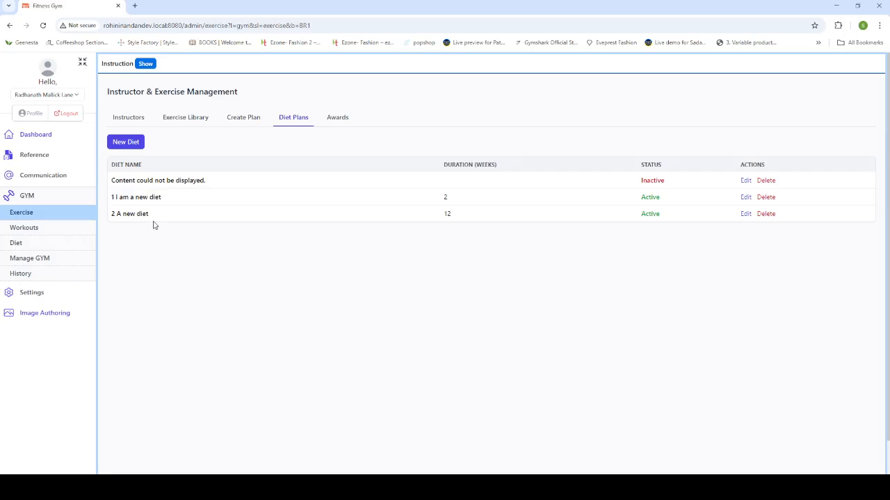
Search for members on the gym's Diet page with 9 and open the diet record of the sixth member listed.
{"action": "left_click", "coordinate": [62, 247]}
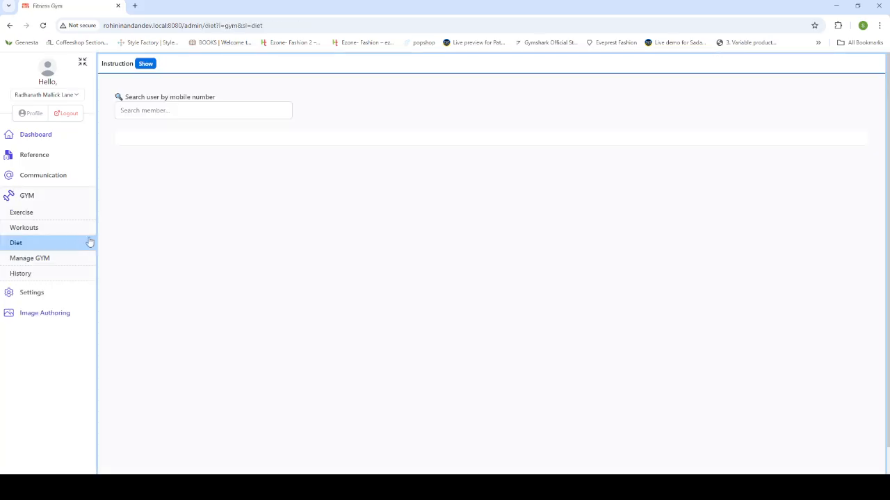
{"action": "left_click", "coordinate": [177, 111]}
{"action": "type", "text": "9"}
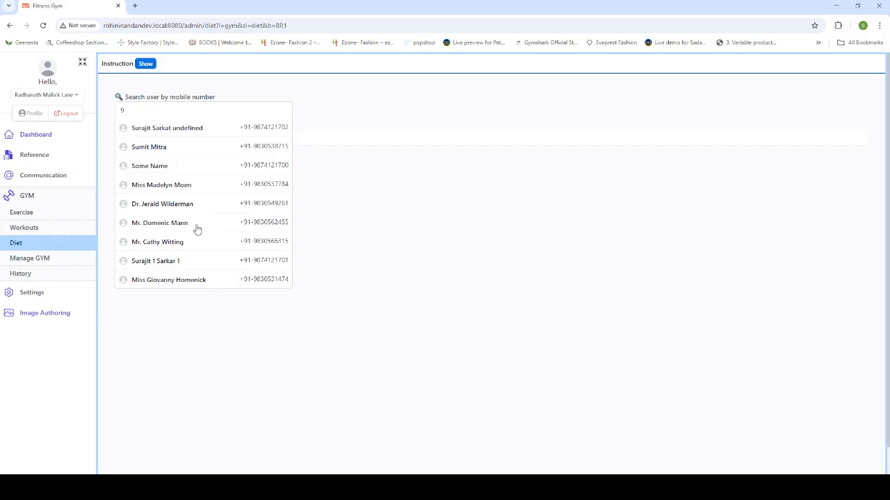
{"action": "left_click", "coordinate": [197, 228]}
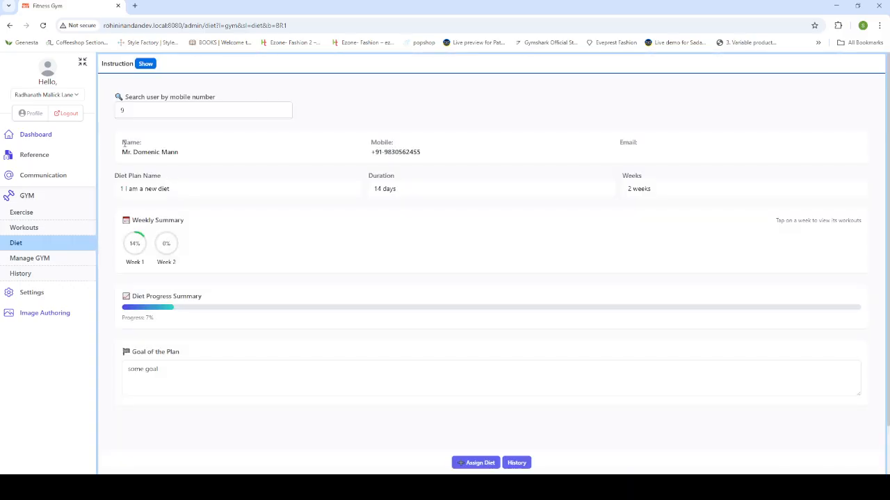
{"action": "left_click_drag", "start_coordinate": [123, 154], "coordinate": [201, 155]}
{"action": "left_click_drag", "start_coordinate": [370, 153], "coordinate": [436, 160]}
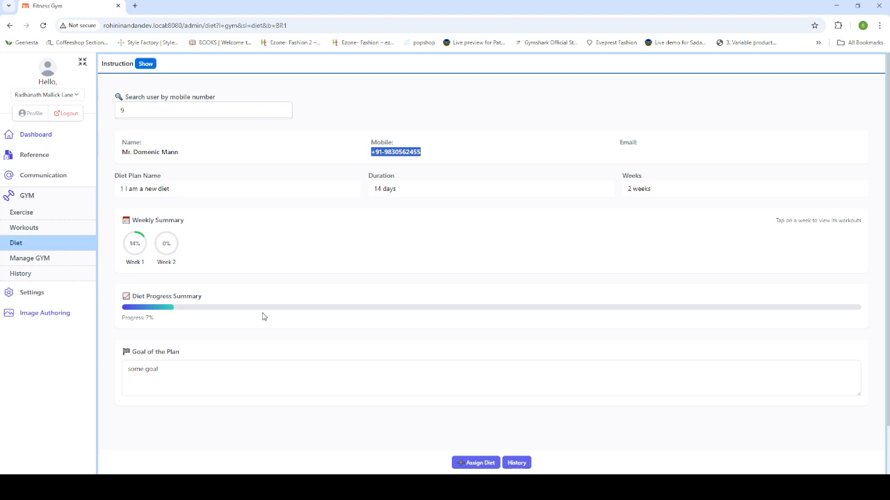
Open Week 1 in the member's weekly summary and review the assigned diet plan and the daily statuses.
{"action": "left_click", "coordinate": [136, 254]}
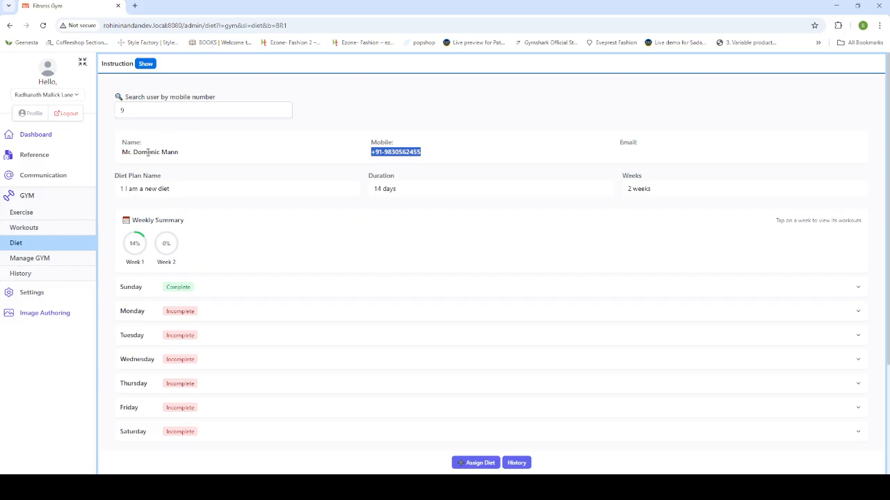
{"action": "left_click_drag", "start_coordinate": [124, 153], "coordinate": [189, 154]}
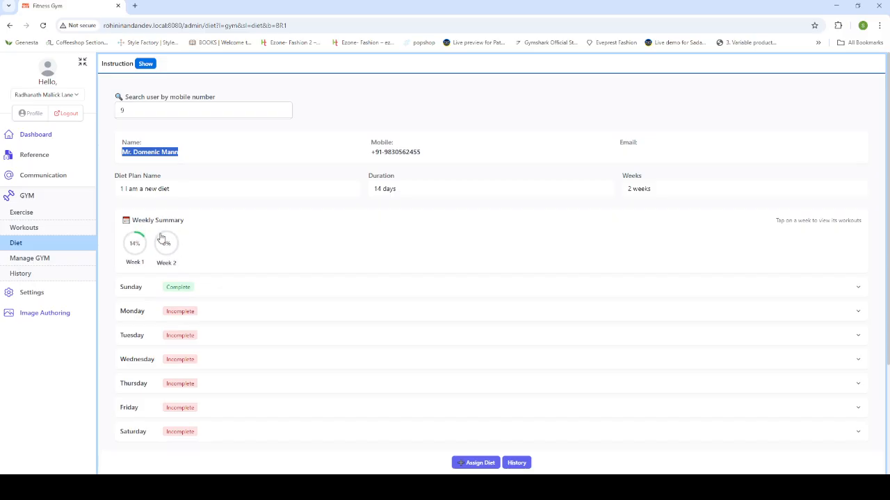
{"action": "scroll", "coordinate": [138, 238], "scroll_direction": "down", "scroll_amount": 1}
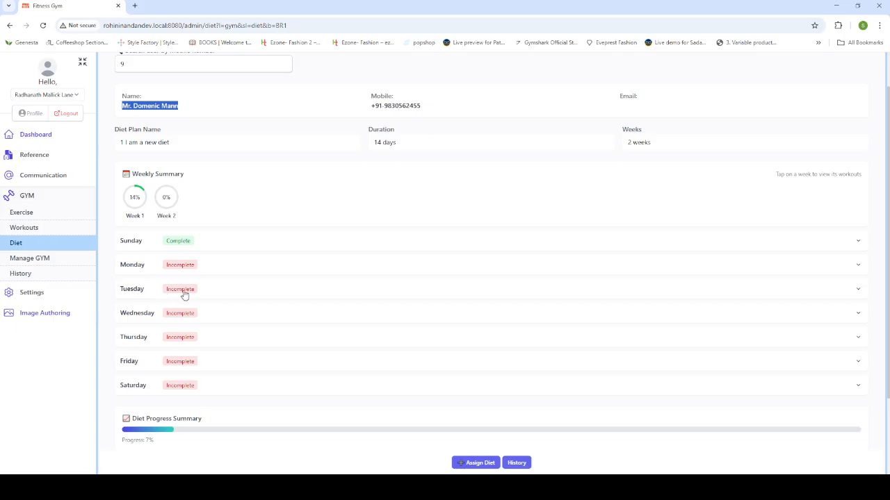
{"action": "scroll", "coordinate": [215, 214], "scroll_direction": "up", "scroll_amount": 1}
{"action": "left_click_drag", "start_coordinate": [171, 185], "coordinate": [120, 188]}
{"action": "scroll", "coordinate": [187, 325], "scroll_direction": "down", "scroll_amount": 2}
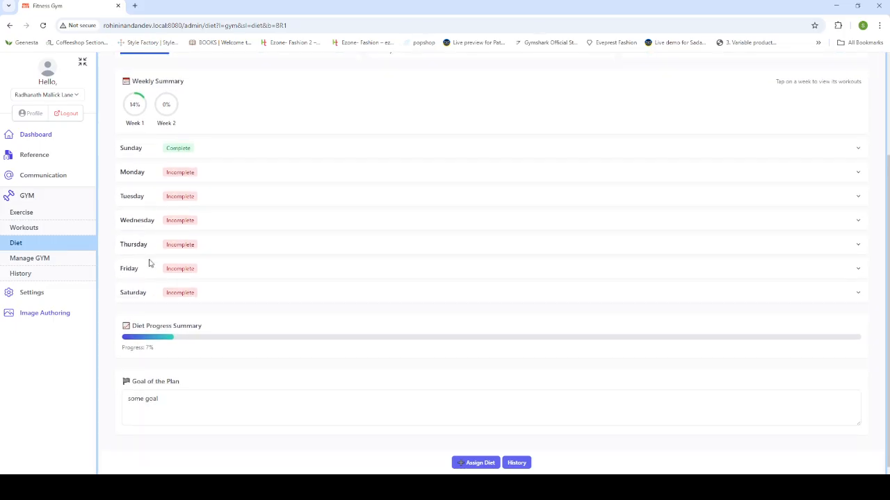
Expand Sunday's Morning meal and review the food items it contains.
{"action": "left_click", "coordinate": [151, 154]}
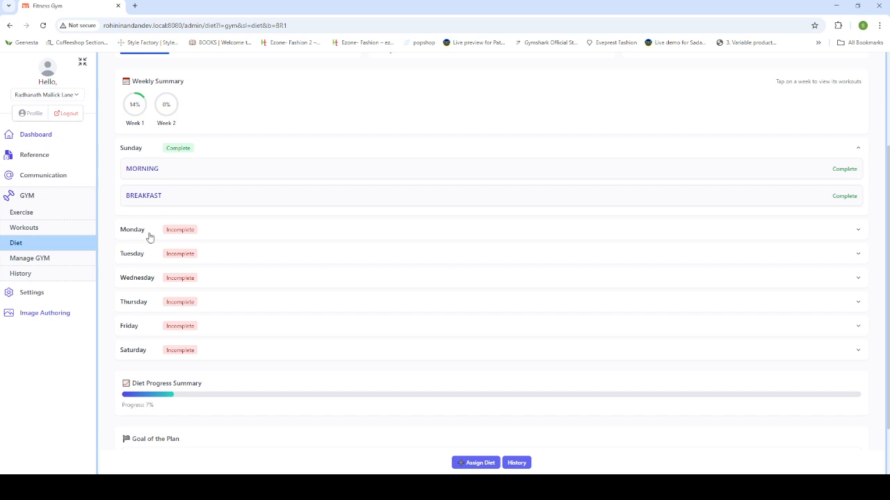
{"action": "left_click", "coordinate": [169, 171]}
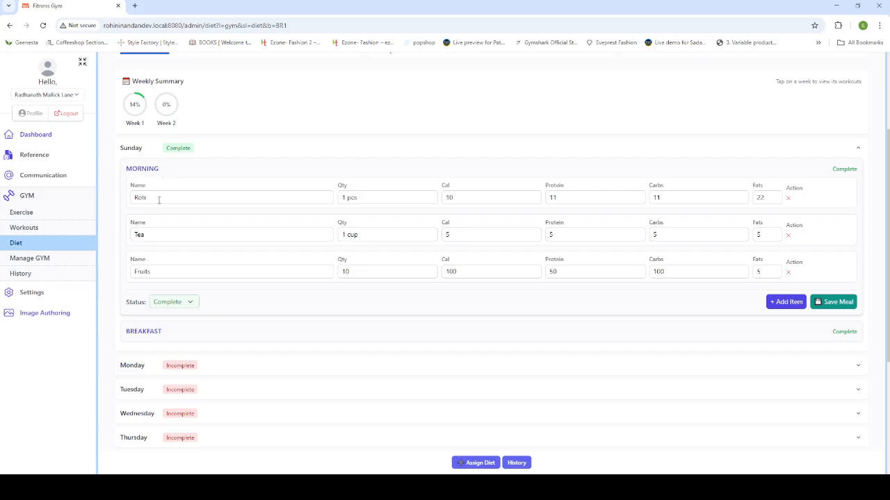
{"action": "left_click", "coordinate": [158, 200]}
{"action": "left_click", "coordinate": [171, 234]}
{"action": "left_click", "coordinate": [175, 271]}
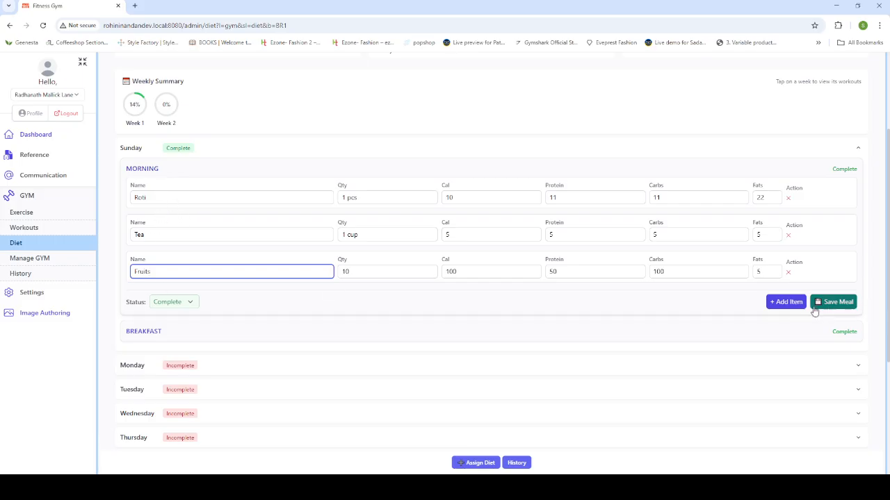
Add a Green Tea item to Sunday's Morning meal with quantity 1 cup, calories 0 and protein 0.
{"action": "left_click", "coordinate": [783, 303]}
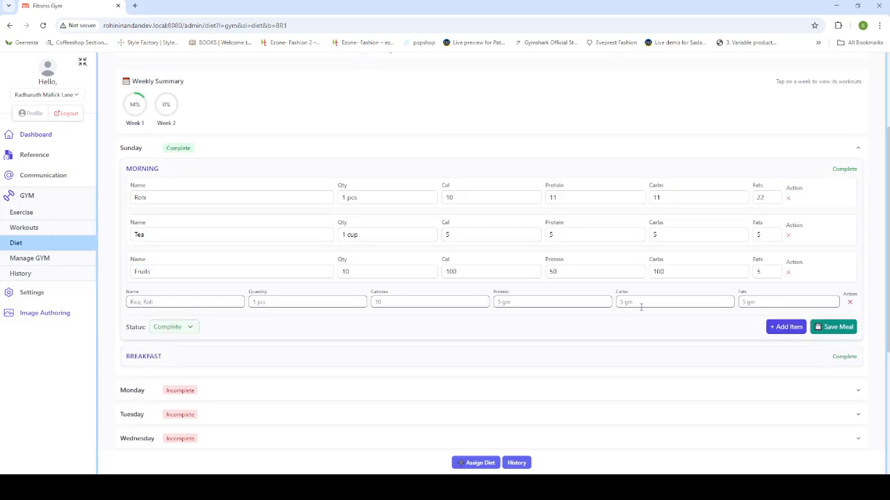
{"action": "left_click", "coordinate": [209, 302]}
{"action": "type", "text": "Green Tea"}
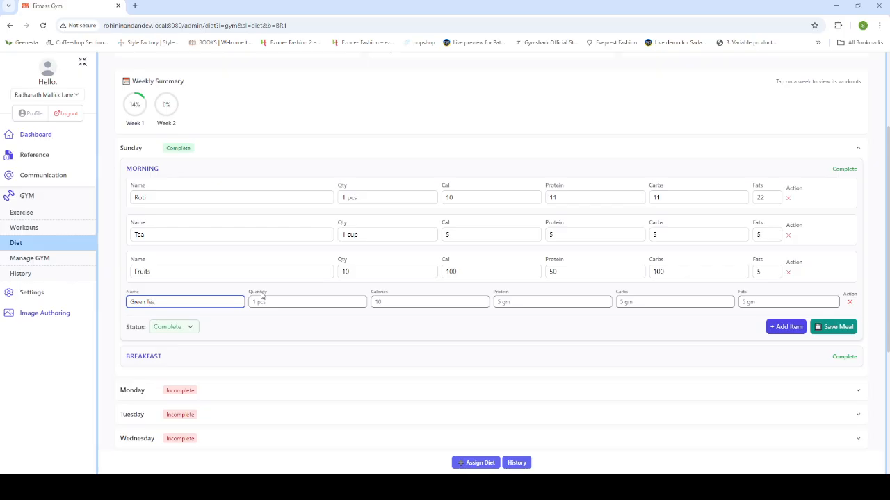
{"action": "left_click", "coordinate": [266, 303]}
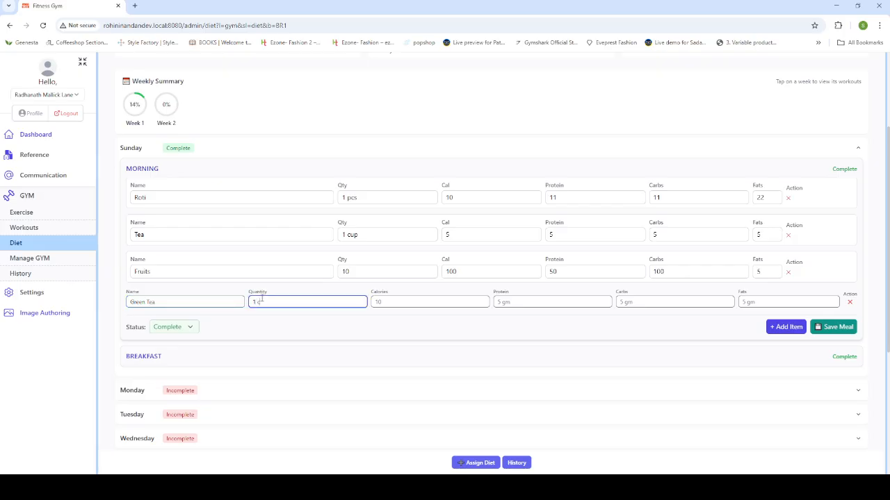
{"action": "key", "text": "Tab"}
{"action": "type", "text": "0"}
{"action": "key", "text": "Tab"}
{"action": "type", "text": "0"}
{"action": "key", "text": "Tab"}
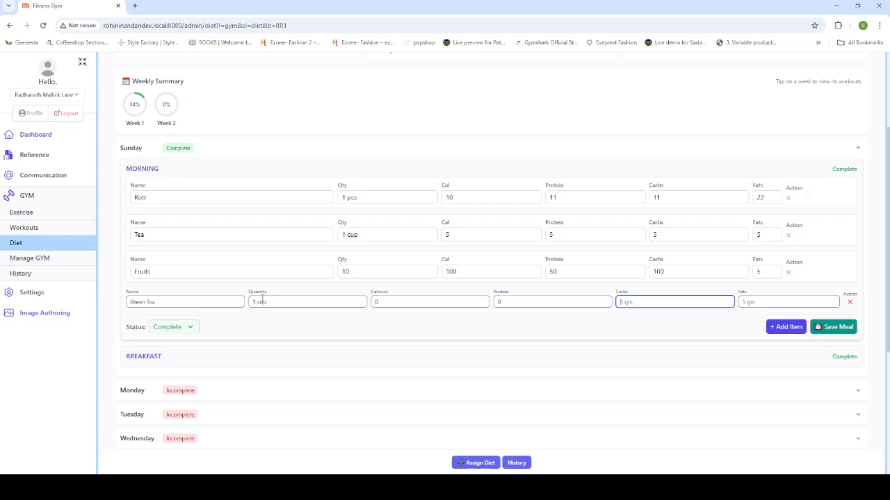
Set the Green Tea item's calories to 10, carbs to 0 and fats to 5, and save the Morning meal.
{"action": "key", "text": "shift+Tab"}
{"action": "key", "text": "shift+Tab"}
{"action": "type", "text": "10"}
{"action": "key", "text": "Tab"}
{"action": "key", "text": "Tab"}
{"action": "type", "text": "0"}
{"action": "key", "text": "Tab"}
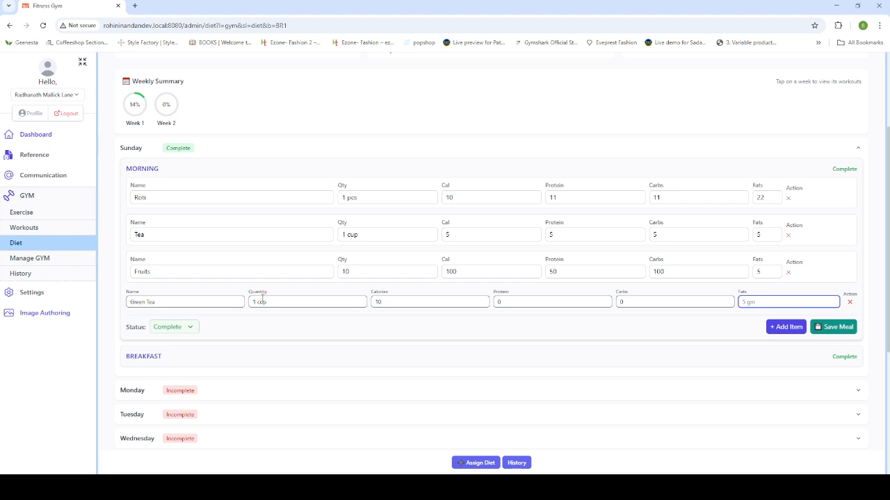
{"action": "type", "text": "5"}
{"action": "left_click", "coordinate": [827, 331]}
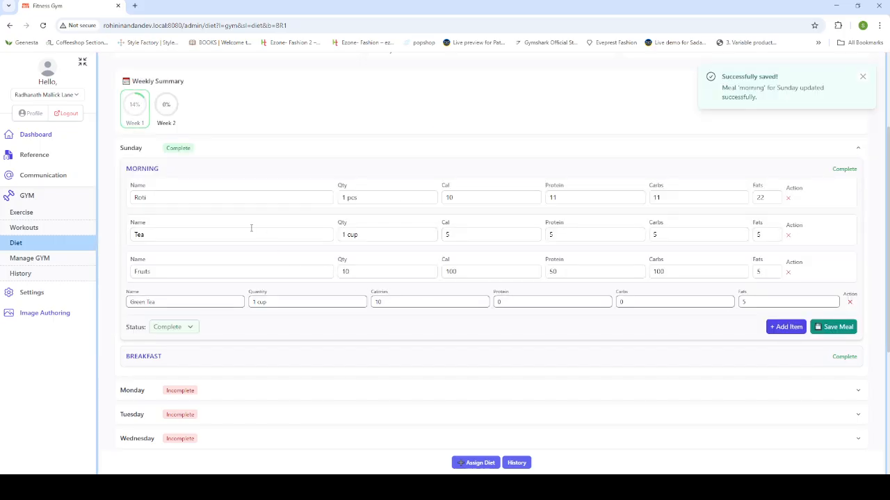
Reopen Week 1's Sunday Morning meal and check the saved Green Tea entry.
{"action": "left_click", "coordinate": [172, 170]}
{"action": "left_click", "coordinate": [172, 170]}
{"action": "left_click", "coordinate": [141, 108]}
{"action": "left_click", "coordinate": [151, 151]}
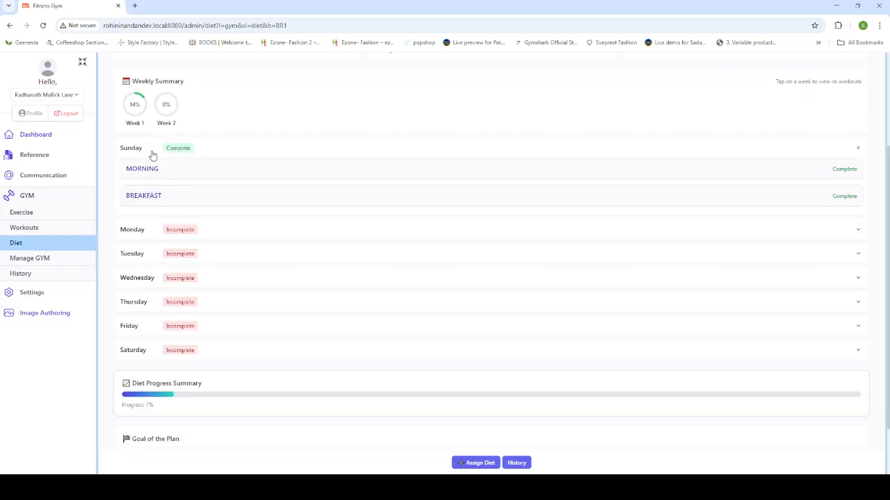
{"action": "left_click", "coordinate": [158, 174]}
{"action": "left_click", "coordinate": [193, 309]}
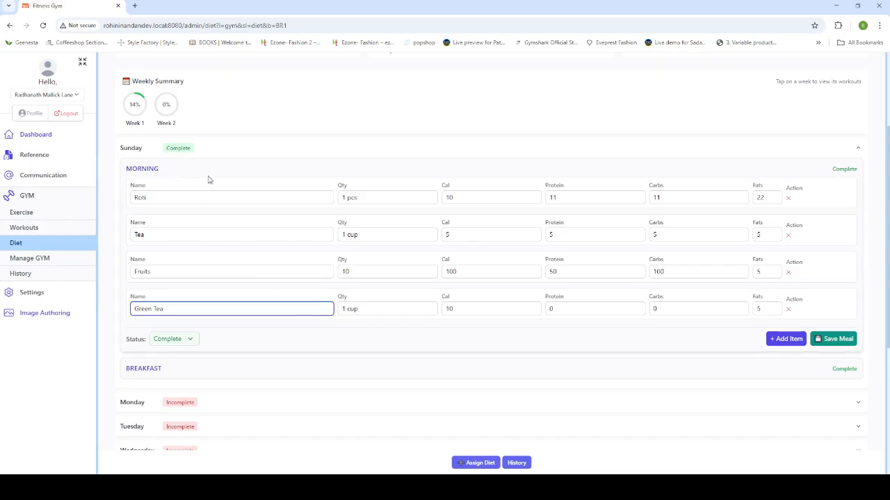
{"action": "scroll", "coordinate": [219, 296], "scroll_direction": "up", "scroll_amount": 1}
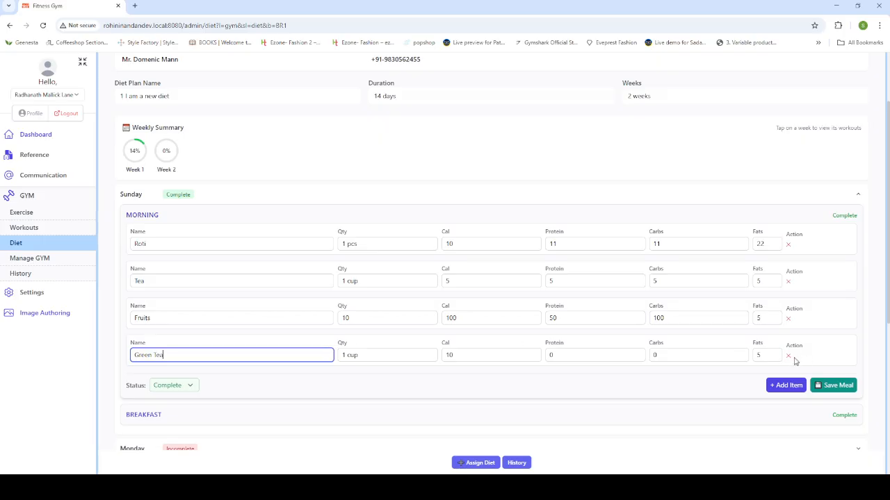
{"action": "scroll", "coordinate": [362, 404], "scroll_direction": "down", "scroll_amount": 1}
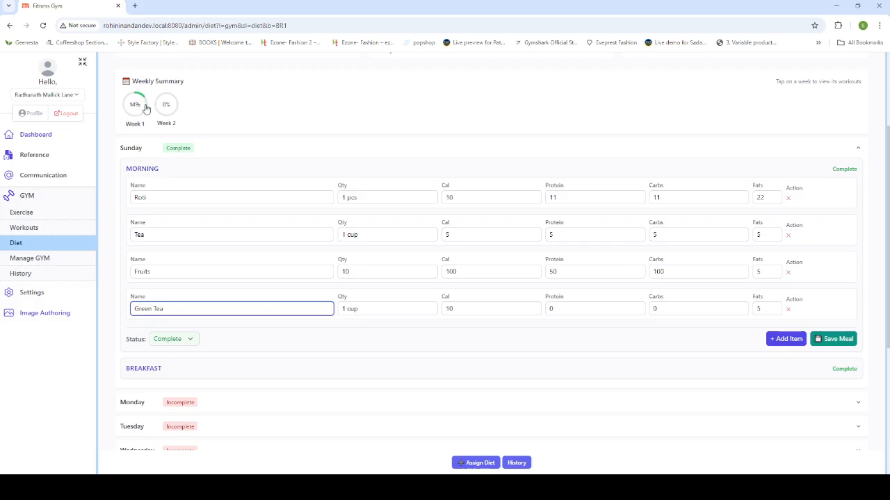
{"action": "scroll", "coordinate": [173, 145], "scroll_direction": "up", "scroll_amount": 1}
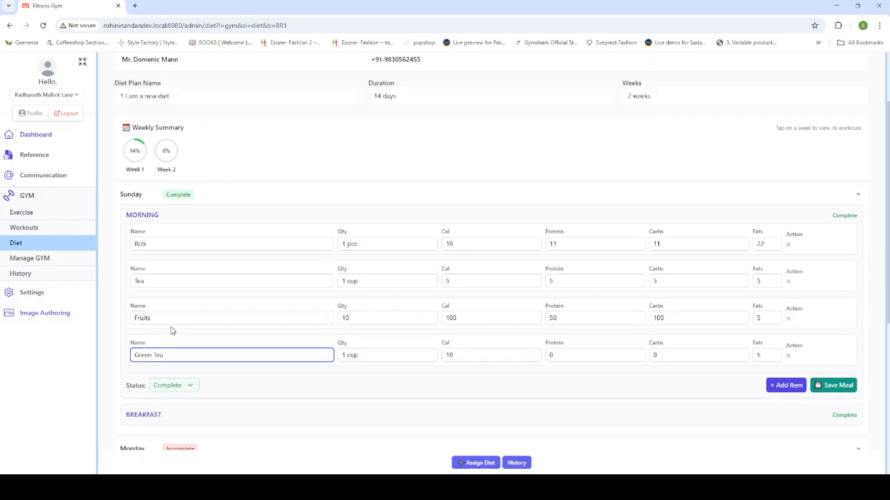
Save Sunday's Morning meal with status Complete, and review the food items and status of Sunday's Breakfast.
{"action": "left_click", "coordinate": [190, 389]}
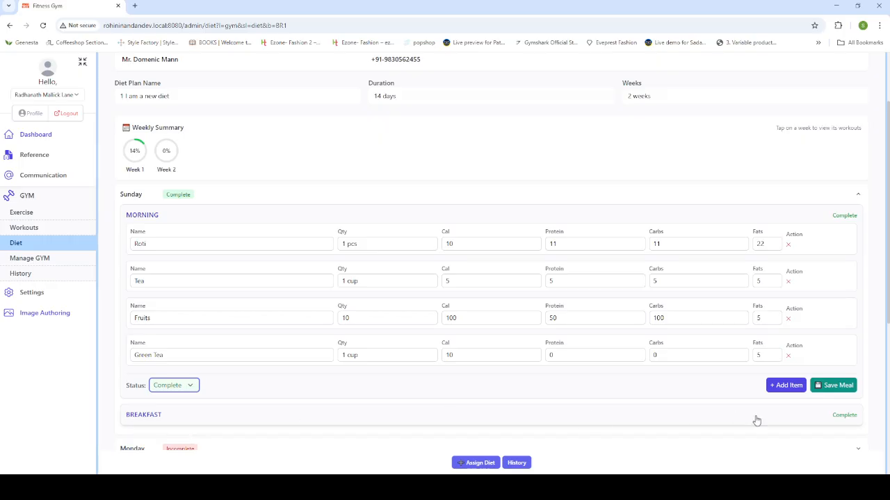
{"action": "left_click", "coordinate": [843, 388]}
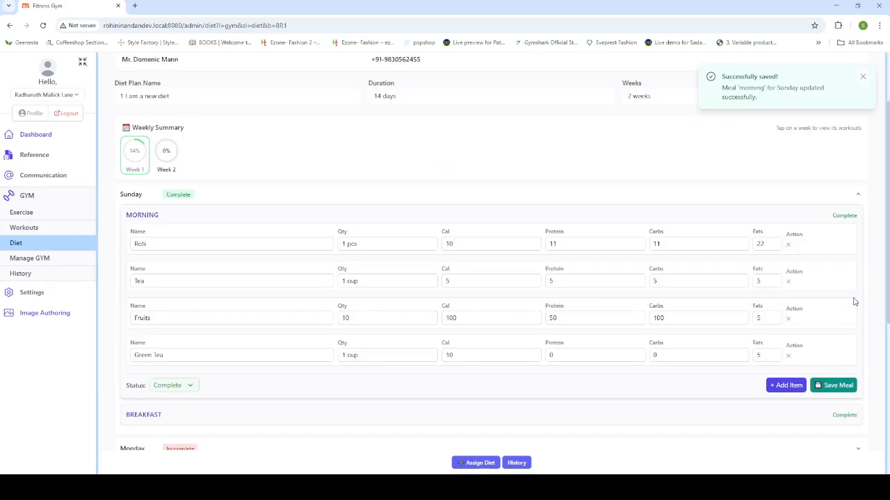
{"action": "left_click", "coordinate": [195, 419]}
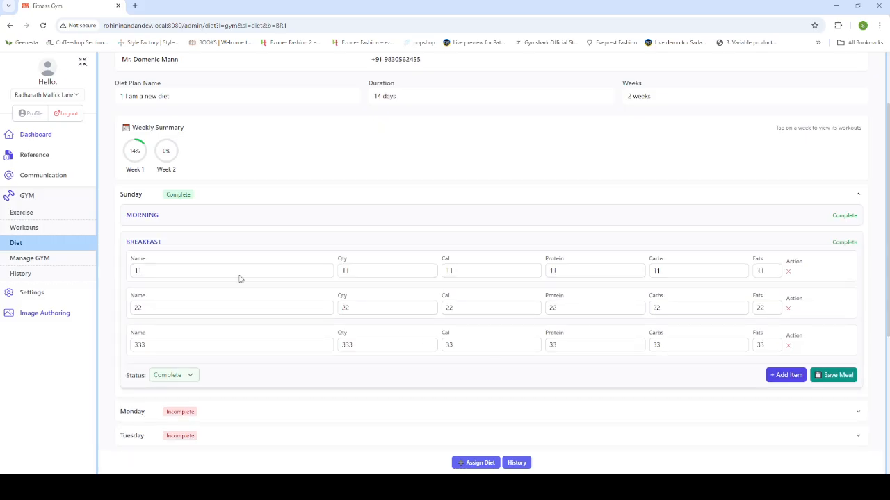
{"action": "double_click", "coordinate": [155, 271]}
{"action": "left_click_drag", "start_coordinate": [162, 308], "coordinate": [110, 315]}
{"action": "left_click_drag", "start_coordinate": [162, 345], "coordinate": [99, 350]}
{"action": "left_click", "coordinate": [180, 378]}
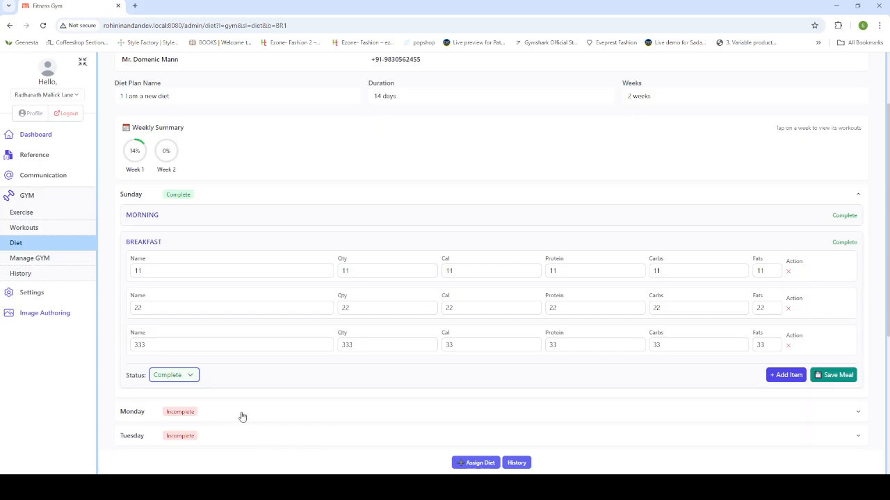
{"action": "left_click", "coordinate": [241, 390]}
Set the status of Monday's Morning meal to Complete and save the meal.
{"action": "left_click", "coordinate": [205, 414]}
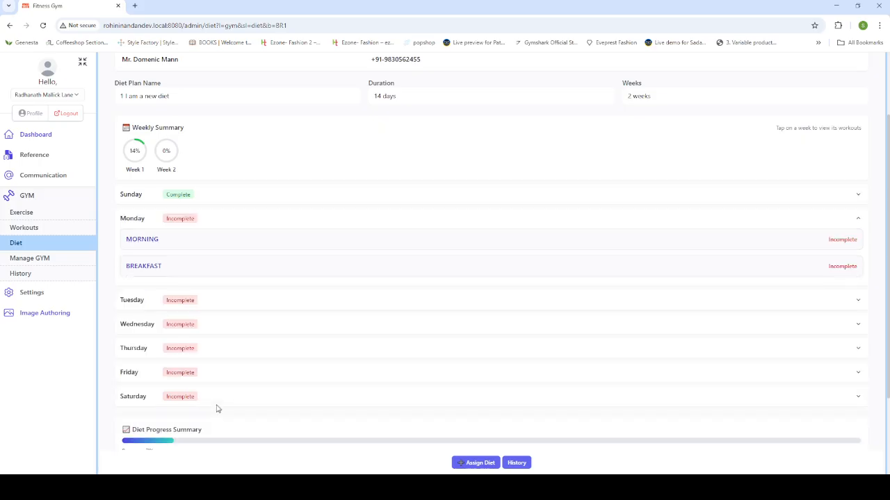
{"action": "left_click", "coordinate": [175, 243]}
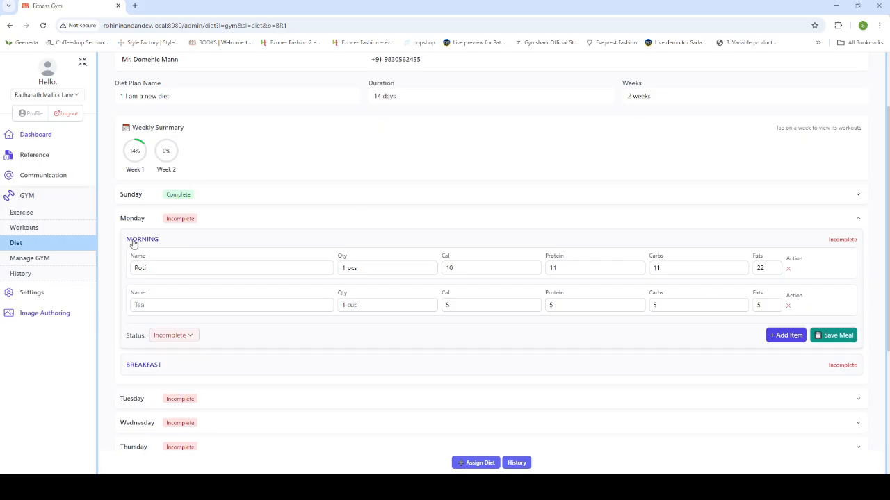
{"action": "left_click", "coordinate": [168, 337]}
{"action": "left_click", "coordinate": [166, 378]}
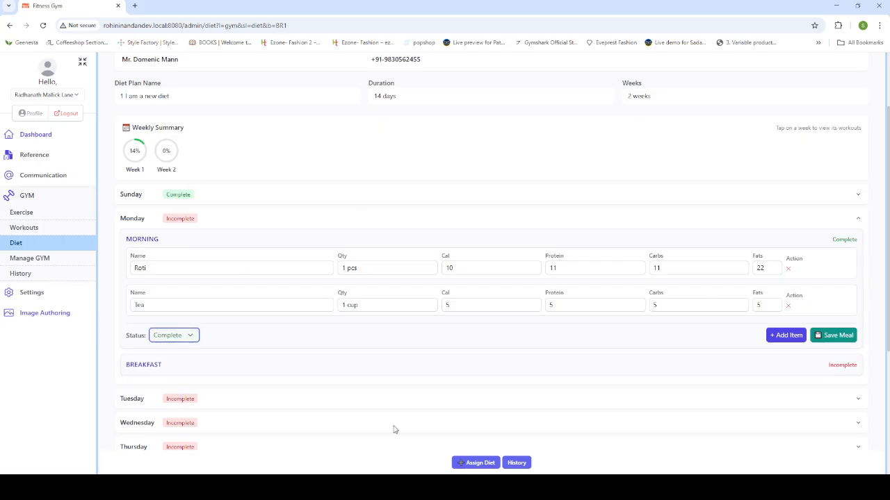
{"action": "left_click", "coordinate": [836, 337]}
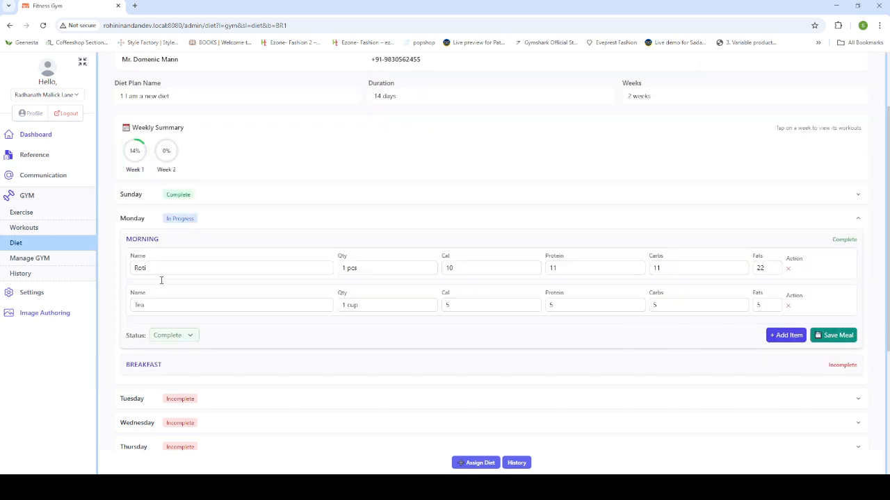
Collapse and reopen Monday's Morning meal to check its saved status and items.
{"action": "left_click", "coordinate": [142, 241]}
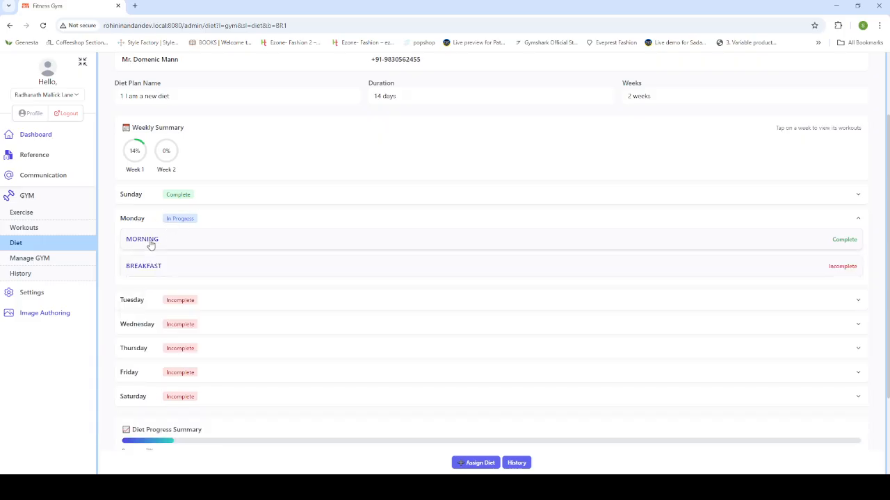
{"action": "left_click", "coordinate": [147, 242]}
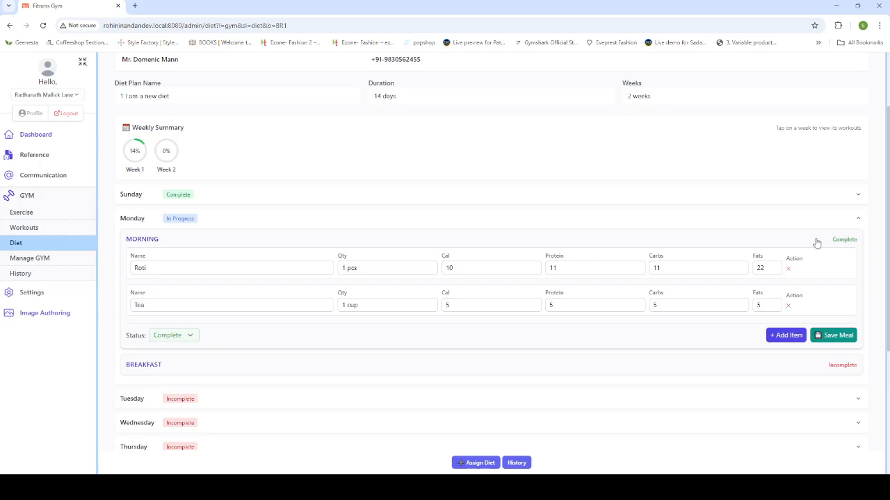
{"action": "left_click", "coordinate": [152, 236]}
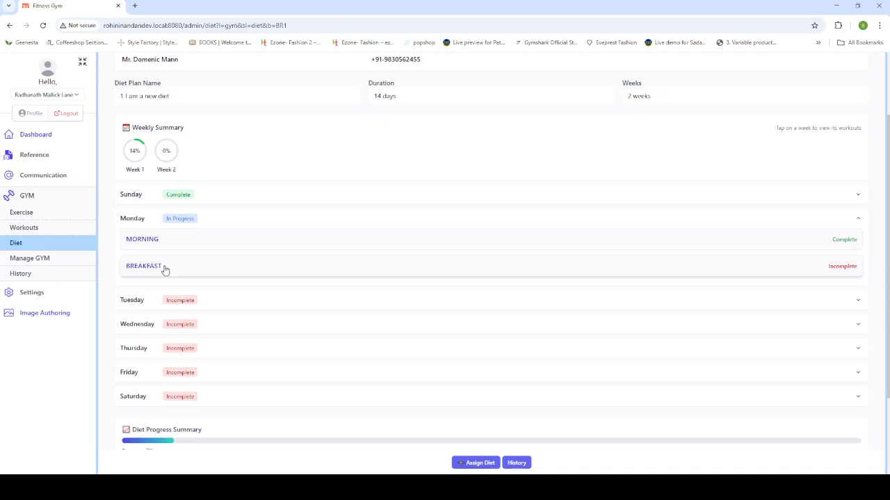
Set the status of Monday's Breakfast to Complete and save the meal.
{"action": "left_click", "coordinate": [165, 270]}
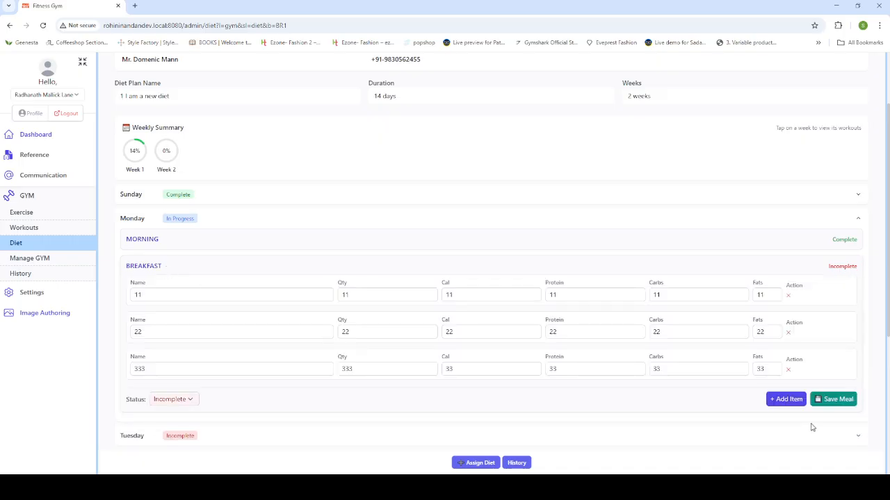
{"action": "left_click", "coordinate": [155, 400]}
{"action": "left_click", "coordinate": [176, 438]}
{"action": "left_click", "coordinate": [834, 399]}
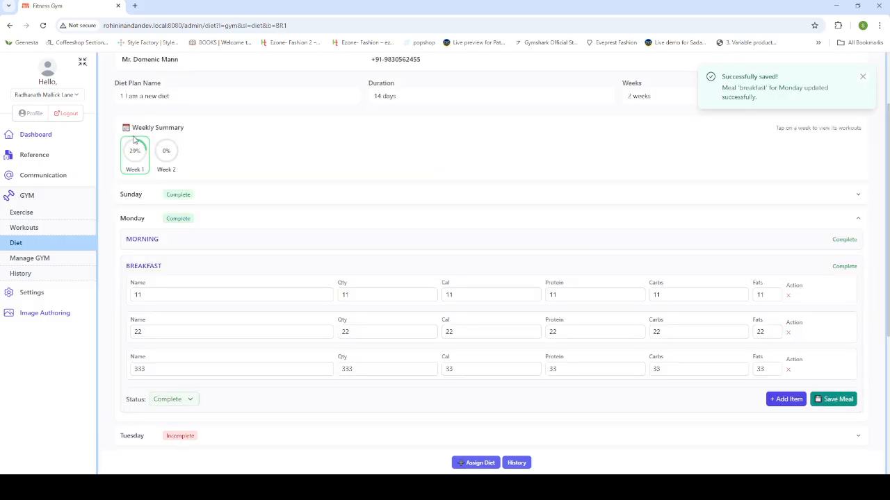
Collapse Monday and review the week's day statuses, the Diet Progress Summary and the Goal of the Plan.
{"action": "left_click", "coordinate": [136, 220]}
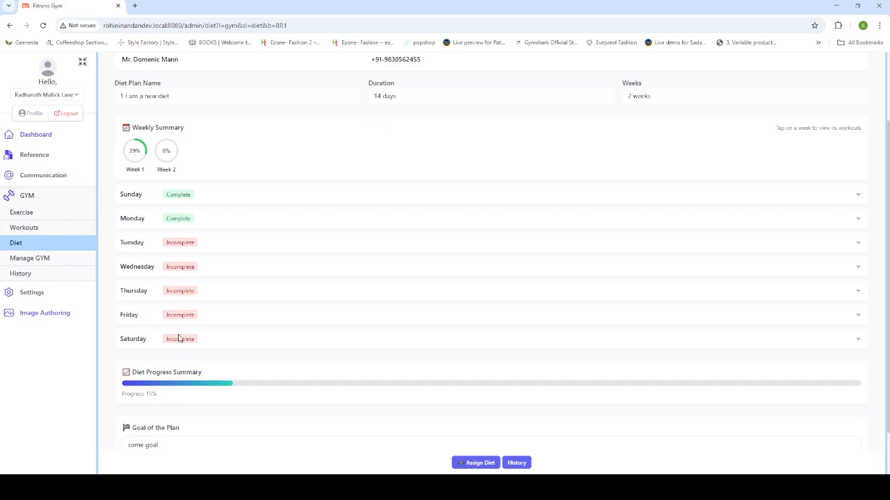
{"action": "left_click_drag", "start_coordinate": [132, 372], "coordinate": [218, 376]}
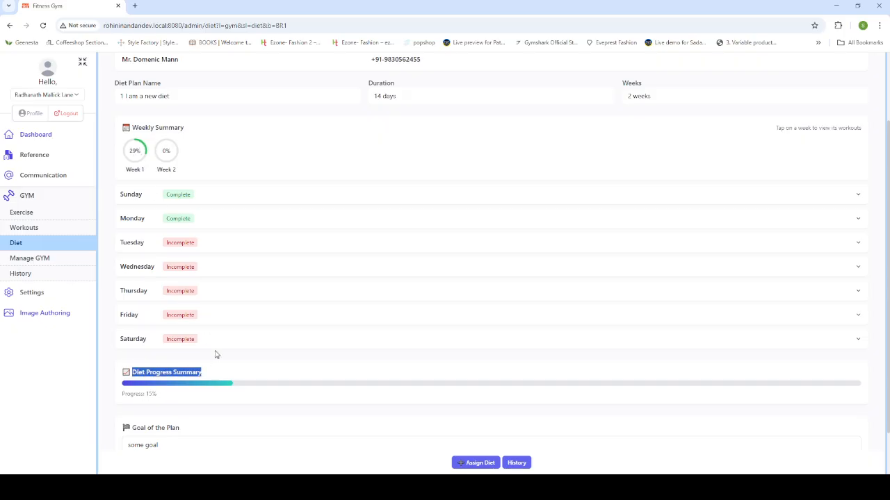
{"action": "left_click", "coordinate": [225, 402]}
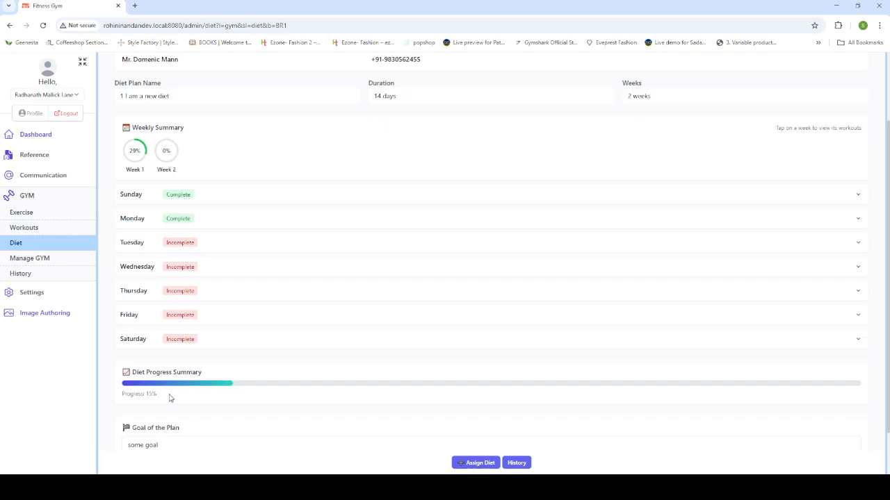
{"action": "scroll", "coordinate": [320, 393], "scroll_direction": "down", "scroll_amount": 1}
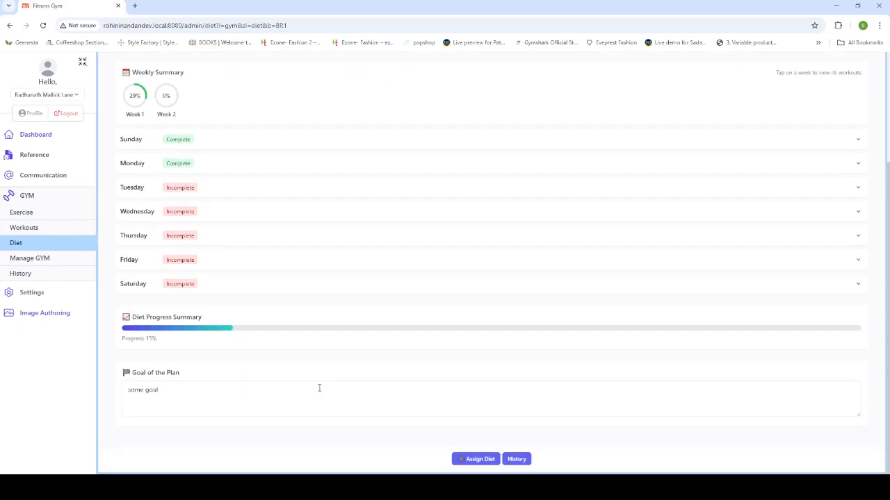
{"action": "left_click", "coordinate": [208, 394]}
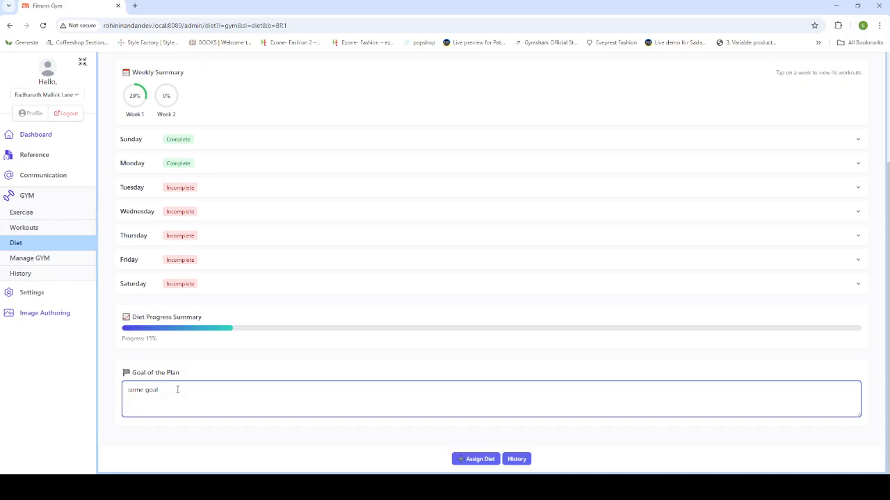
{"action": "scroll", "coordinate": [177, 391], "scroll_direction": "up", "scroll_amount": 3}
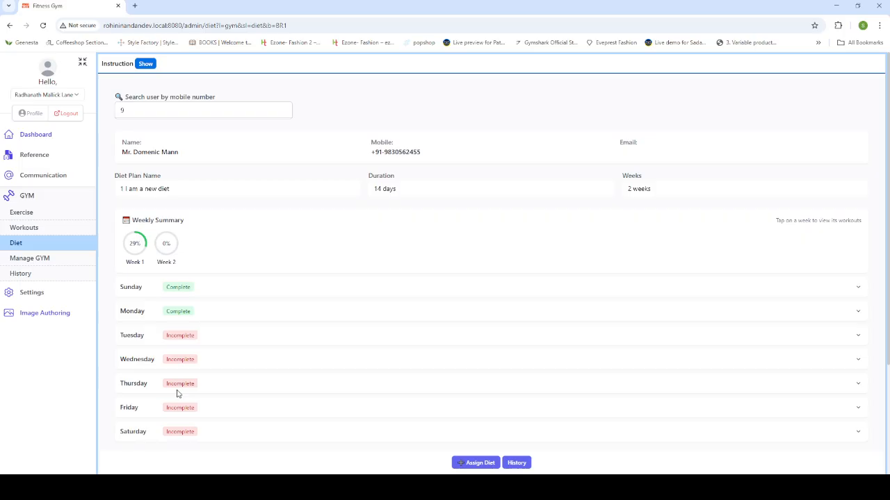
{"action": "scroll", "coordinate": [185, 386], "scroll_direction": "down", "scroll_amount": 3}
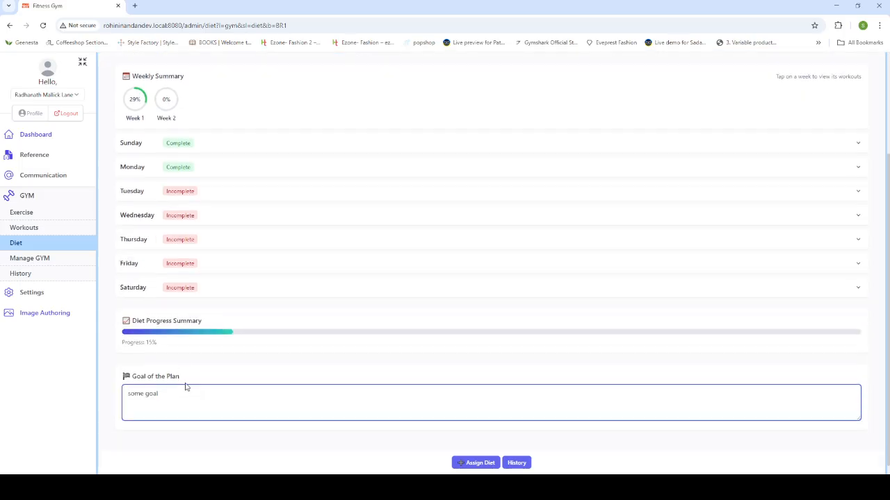
{"action": "scroll", "coordinate": [206, 317], "scroll_direction": "up", "scroll_amount": 2}
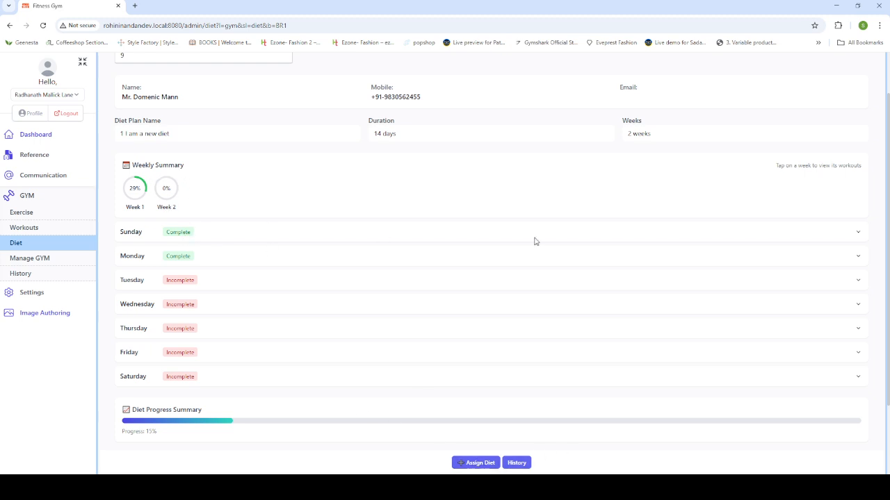
Start a new diet assignment for the member and select the diet plan "1 I am a new diet".
{"action": "left_click", "coordinate": [480, 462]}
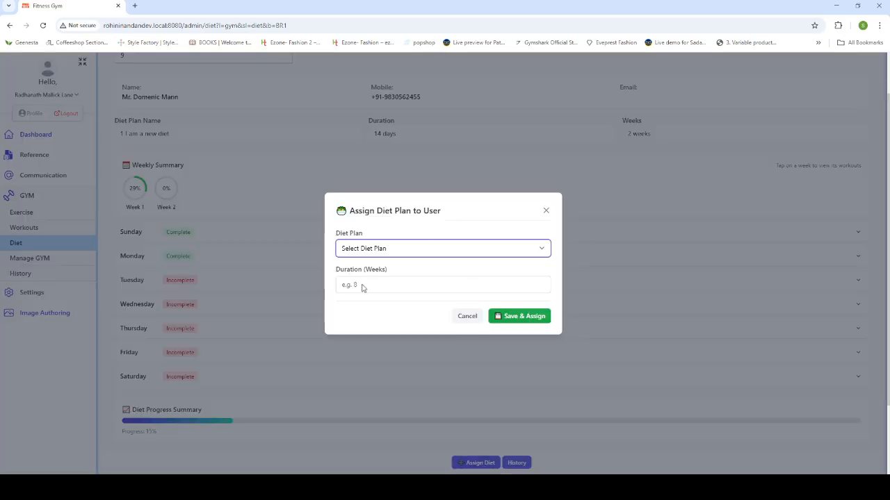
{"action": "left_click", "coordinate": [396, 285]}
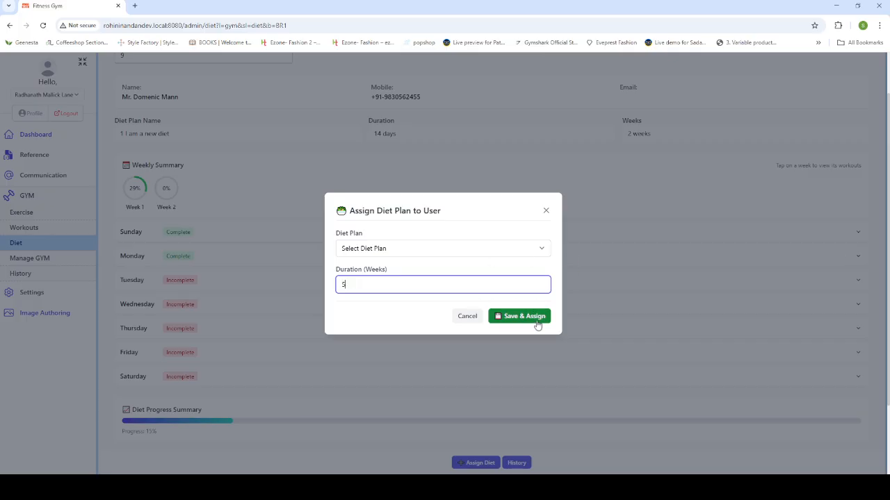
{"action": "left_click", "coordinate": [433, 251]}
{"action": "left_click", "coordinate": [364, 287]}
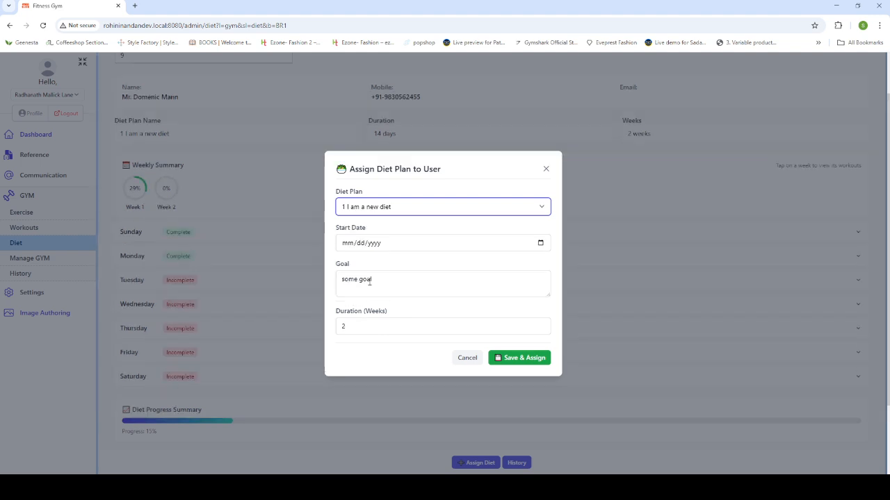
Set the assignment's start date to 12/18/2025 and its duration to 5 weeks, and save and assign the plan.
{"action": "left_click", "coordinate": [547, 246]}
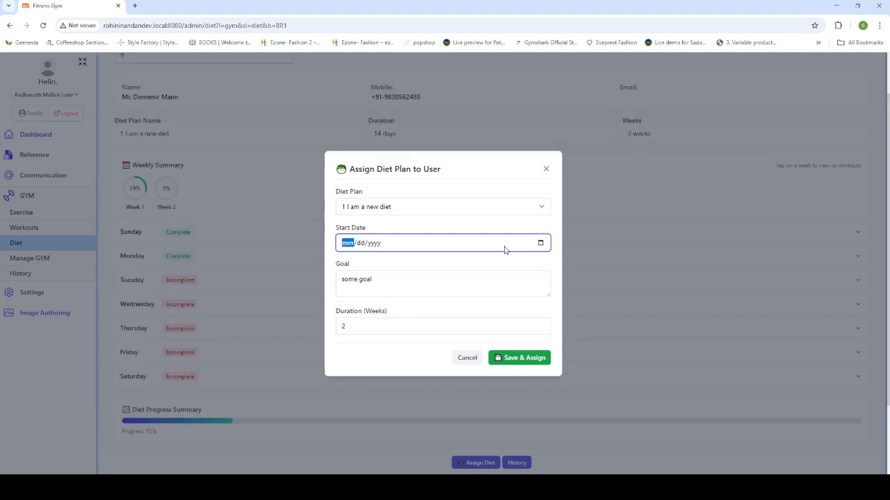
{"action": "left_click", "coordinate": [397, 321]}
{"action": "left_click", "coordinate": [378, 321]}
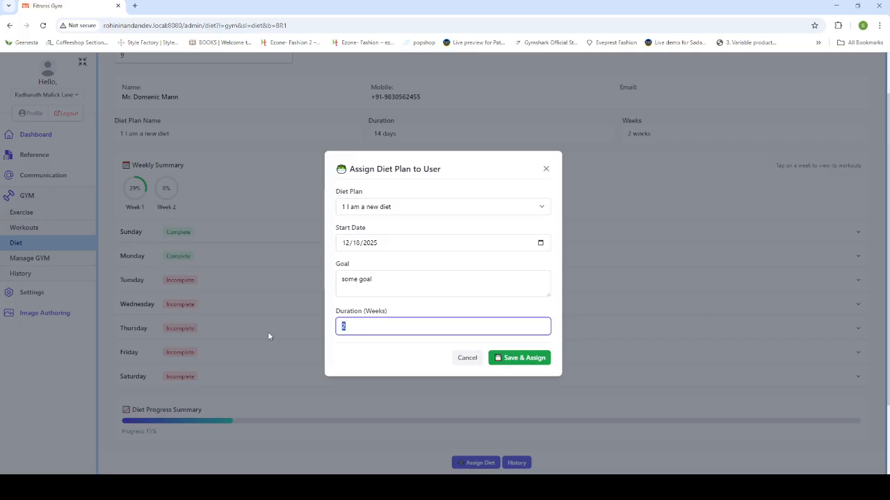
{"action": "key", "text": "BackSpace"}
{"action": "type", "text": "5"}
{"action": "left_click", "coordinate": [515, 358]}
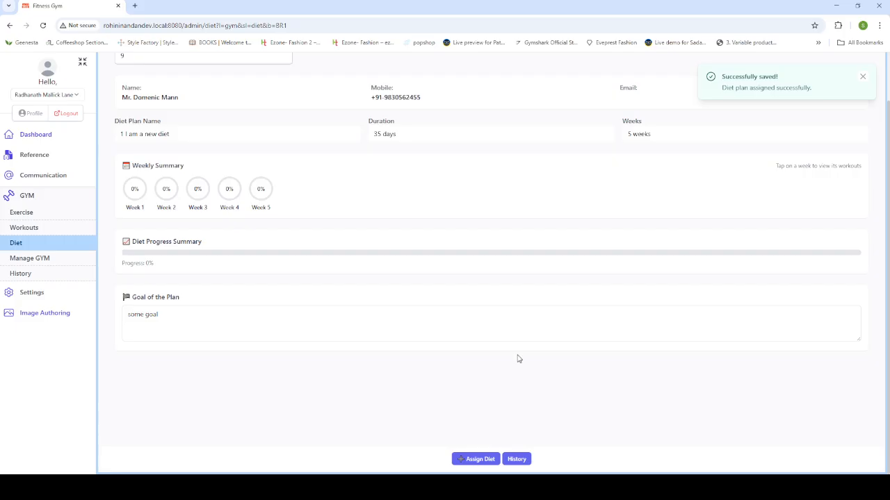
Open Week 1 of the newly assigned diet and examine the items in Sunday's Morning meal.
{"action": "scroll", "coordinate": [422, 278], "scroll_direction": "up", "scroll_amount": 1}
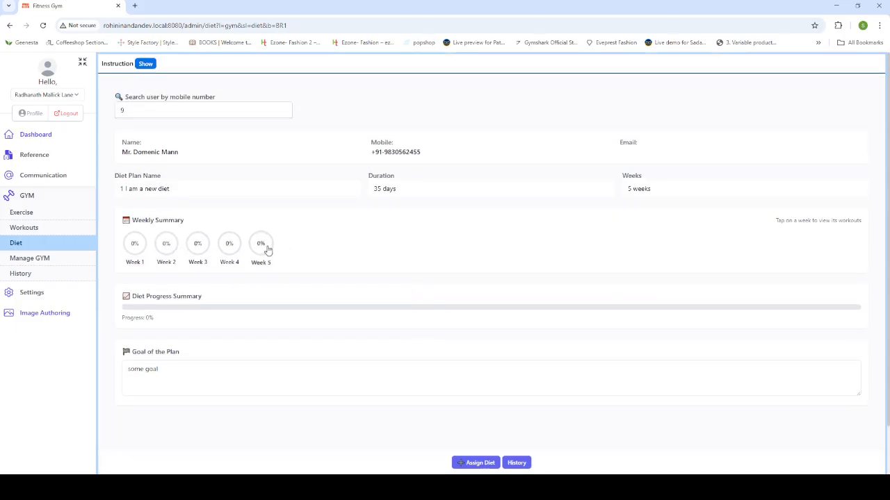
{"action": "left_click", "coordinate": [130, 249]}
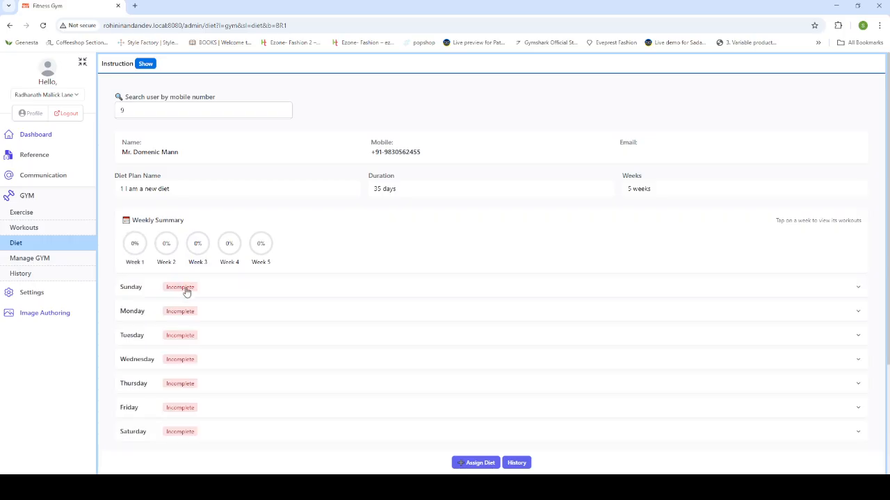
{"action": "left_click", "coordinate": [225, 287]}
{"action": "left_click", "coordinate": [215, 315]}
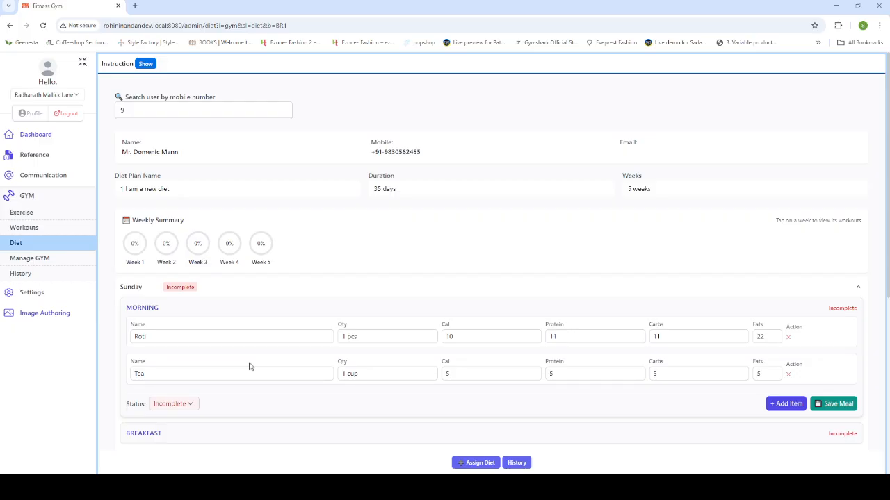
{"action": "scroll", "coordinate": [340, 306], "scroll_direction": "down", "scroll_amount": 2}
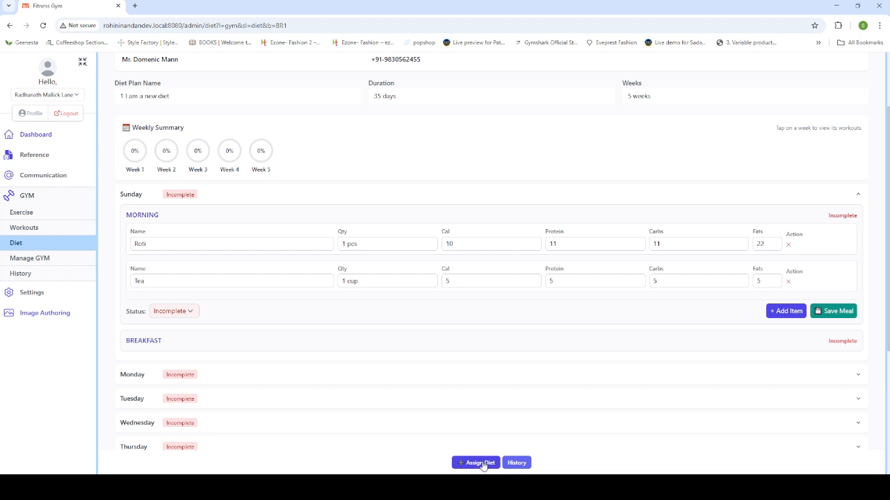
Open the member's diet history and expand week1 of the 2-week "1 I am a new diet" plan.
{"action": "left_click", "coordinate": [518, 463]}
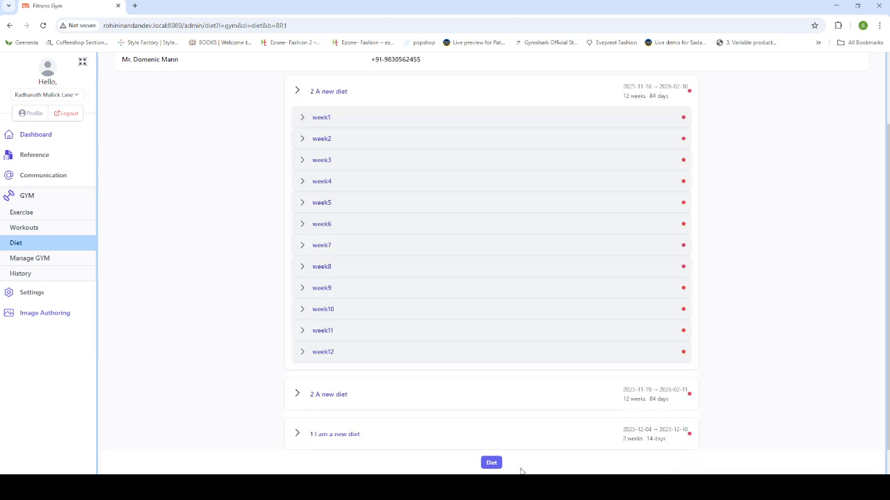
{"action": "scroll", "coordinate": [422, 295], "scroll_direction": "down", "scroll_amount": 1}
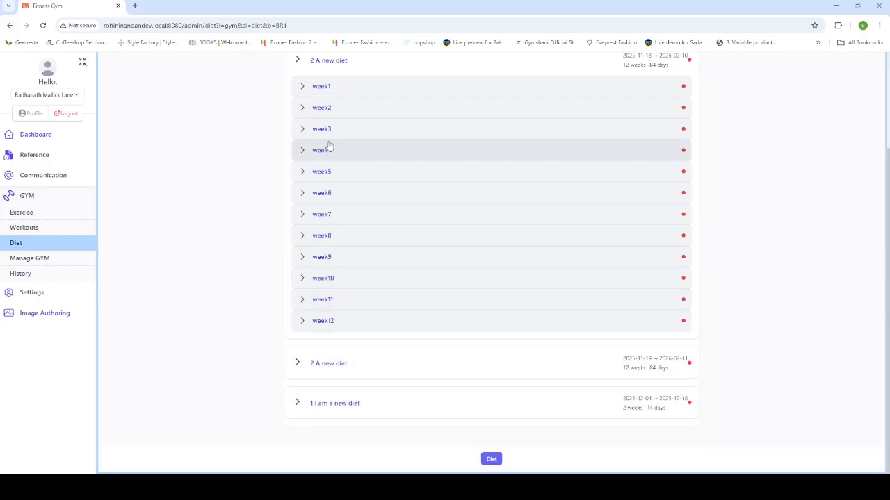
{"action": "left_click", "coordinate": [314, 63]}
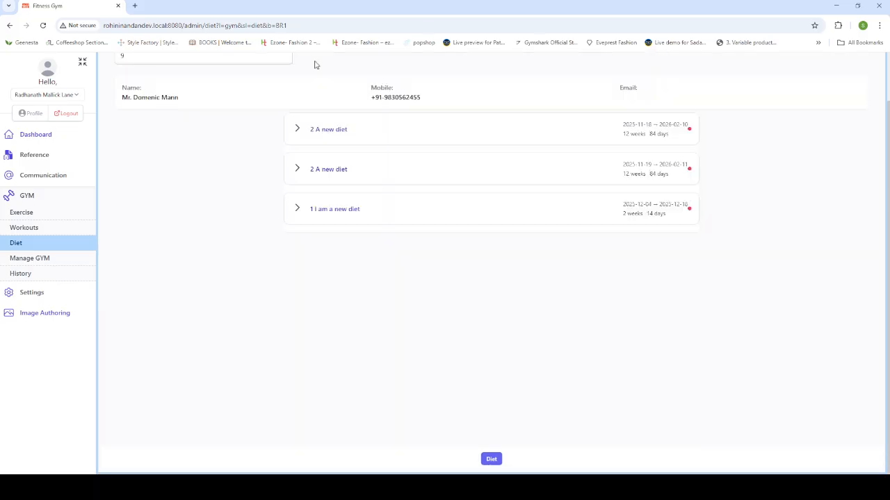
{"action": "left_click", "coordinate": [326, 217]}
{"action": "left_click", "coordinate": [322, 240]}
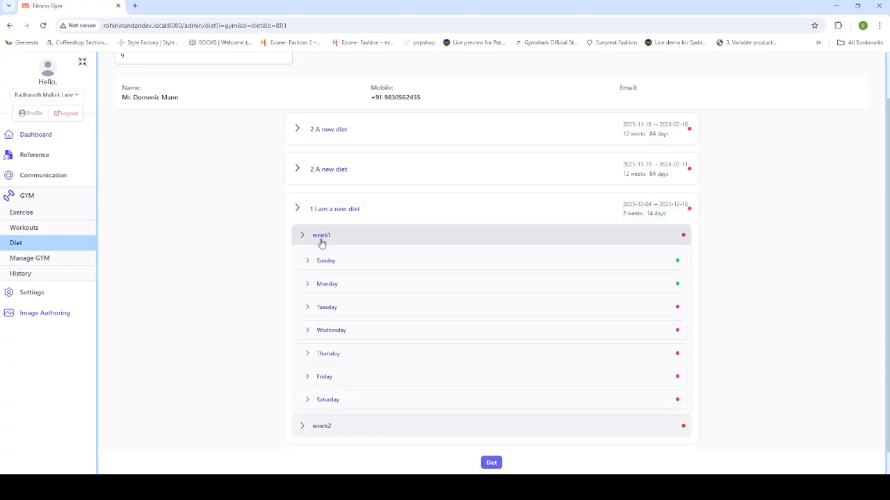
Review Sunday's Morning and Breakfast entries in the diet history and return to the current diet.
{"action": "left_click", "coordinate": [327, 268]}
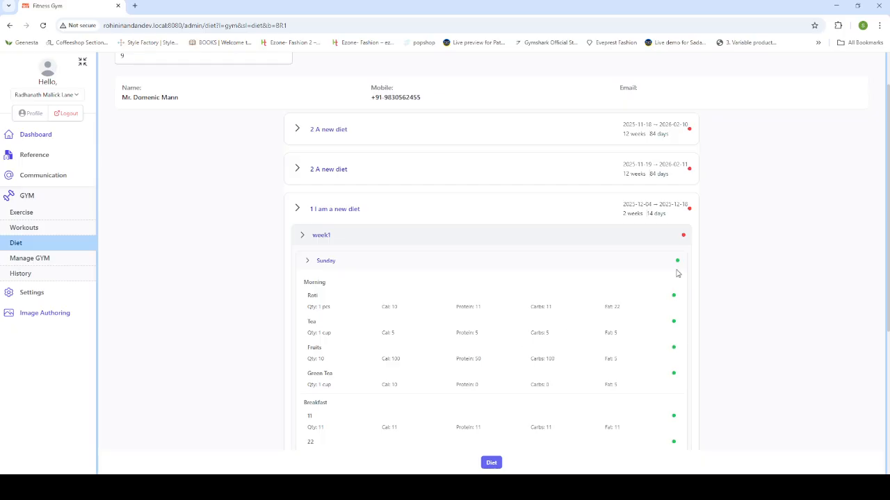
{"action": "left_click", "coordinate": [323, 265]}
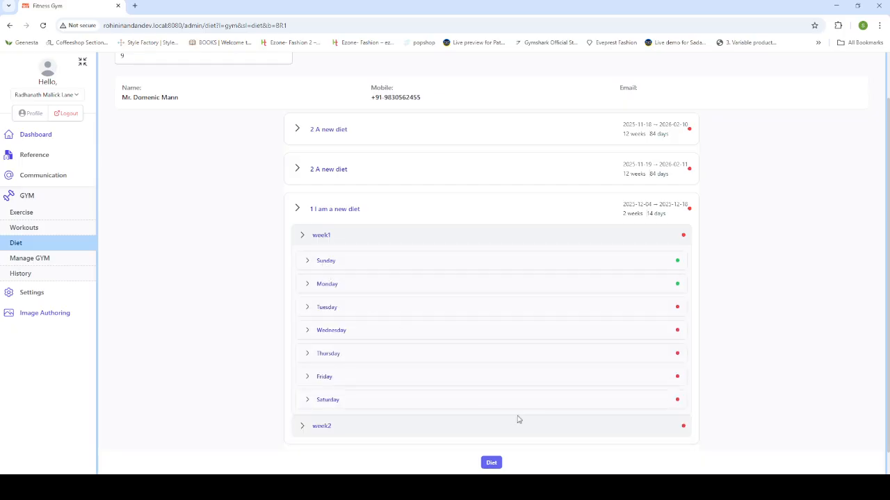
{"action": "left_click", "coordinate": [325, 262]}
{"action": "scroll", "coordinate": [660, 306], "scroll_direction": "down", "scroll_amount": 2}
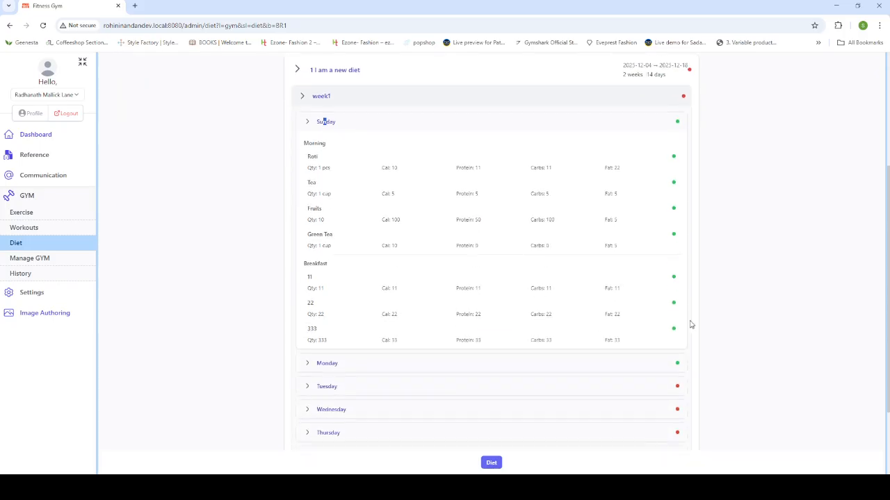
{"action": "left_click", "coordinate": [490, 463]}
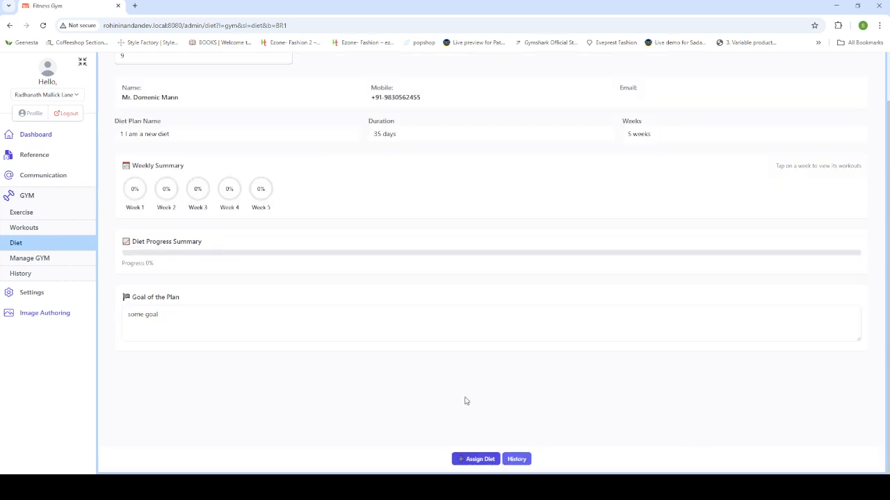